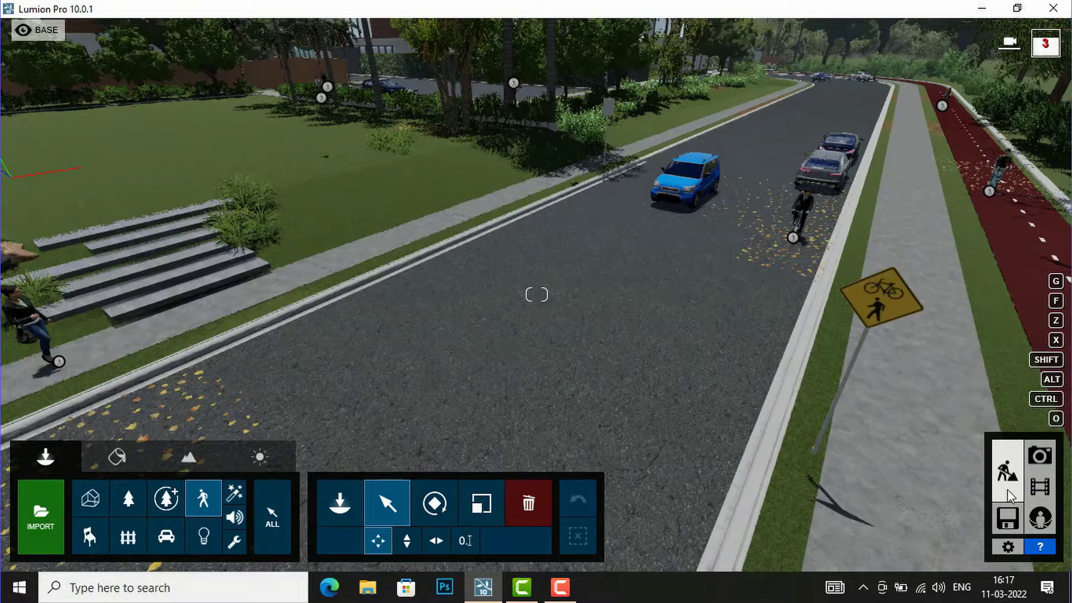
Start recording a new movie clip in the first empty slot and add the current street view as its first camera keyframe.
click(1040, 487)
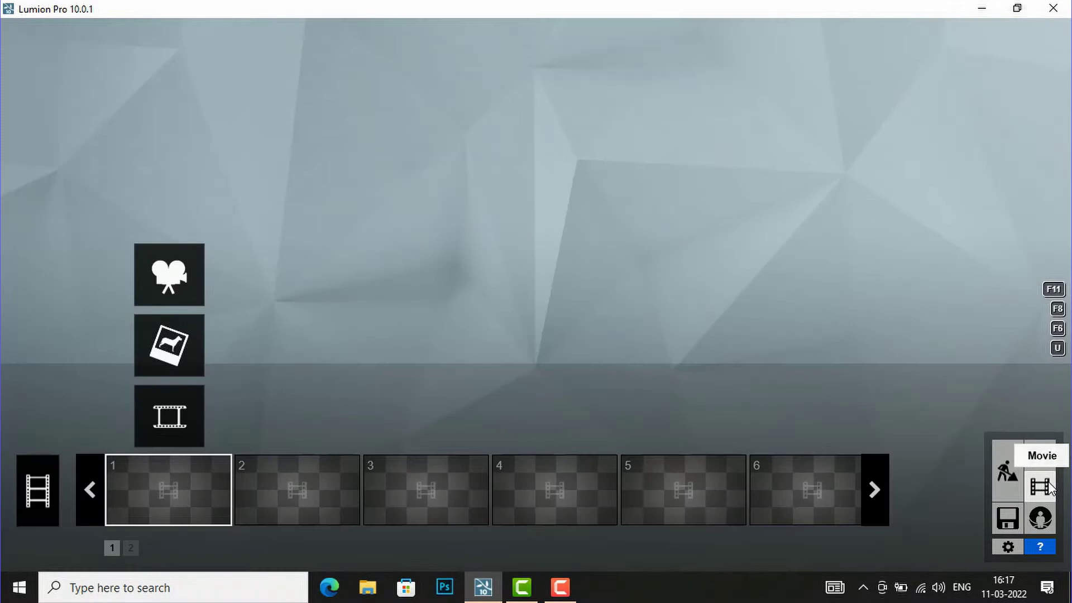
click(179, 277)
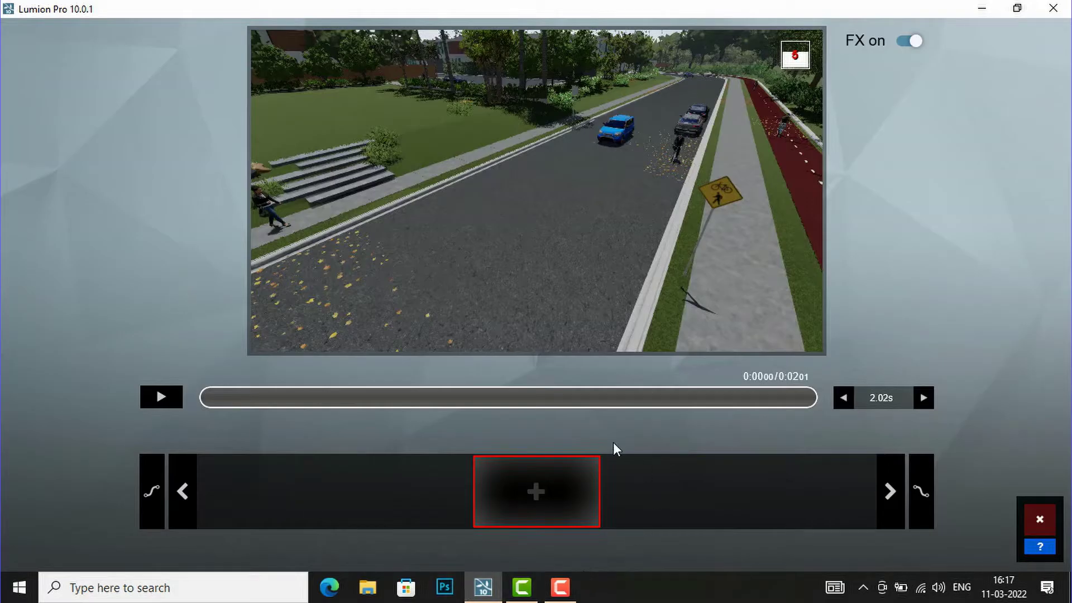
click(532, 500)
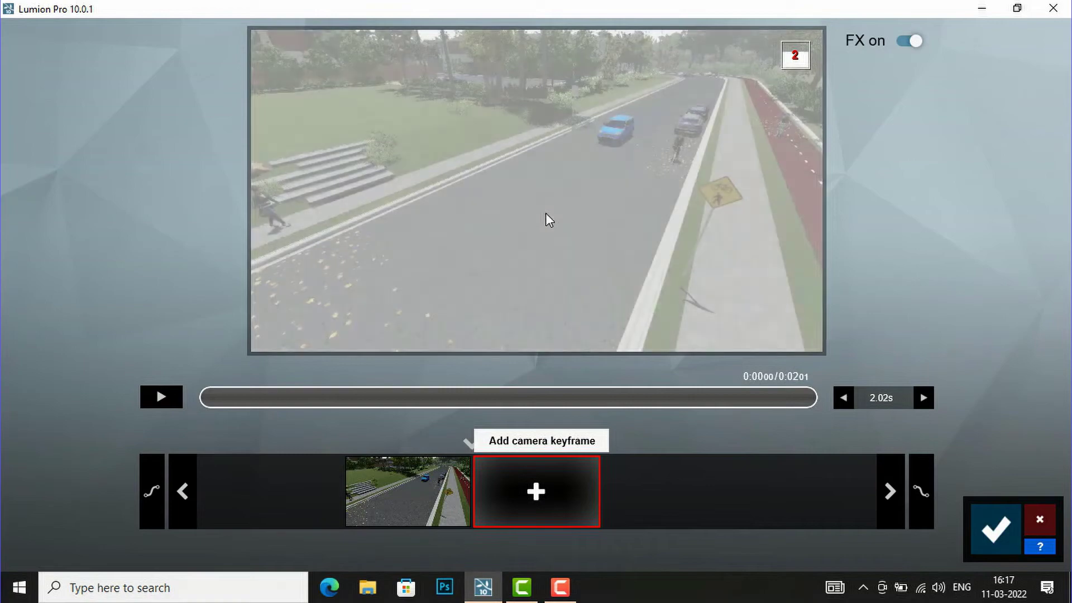
Lower the camera toward street level, looking along the road and footpath, and add the second camera keyframe.
right_drag(537, 191, 604, 151)
right_drag(550, 240, 545, 219)
key(q)
key(e)
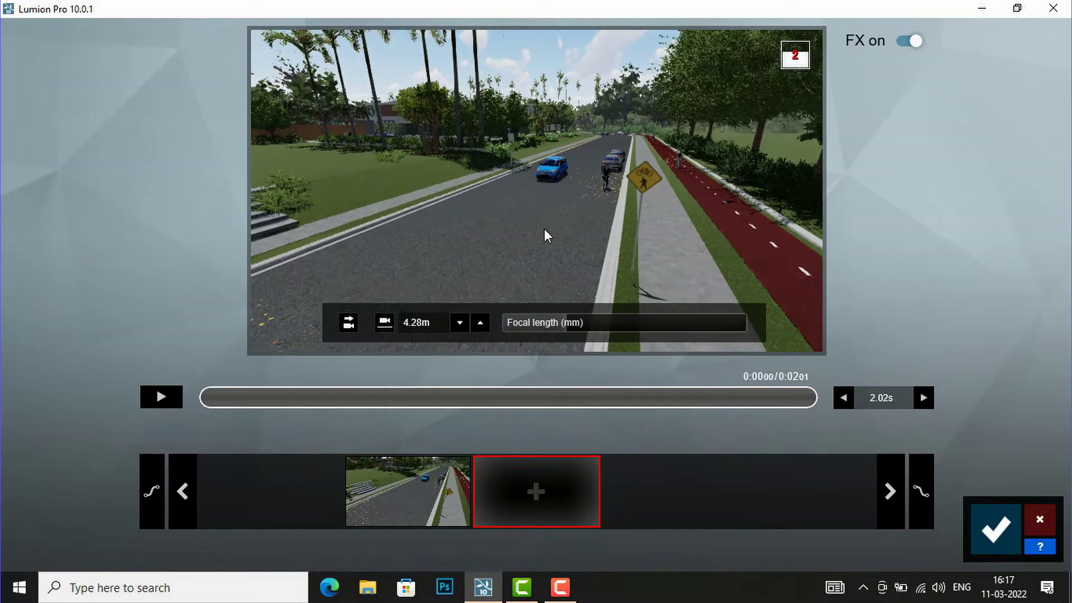
key(e)
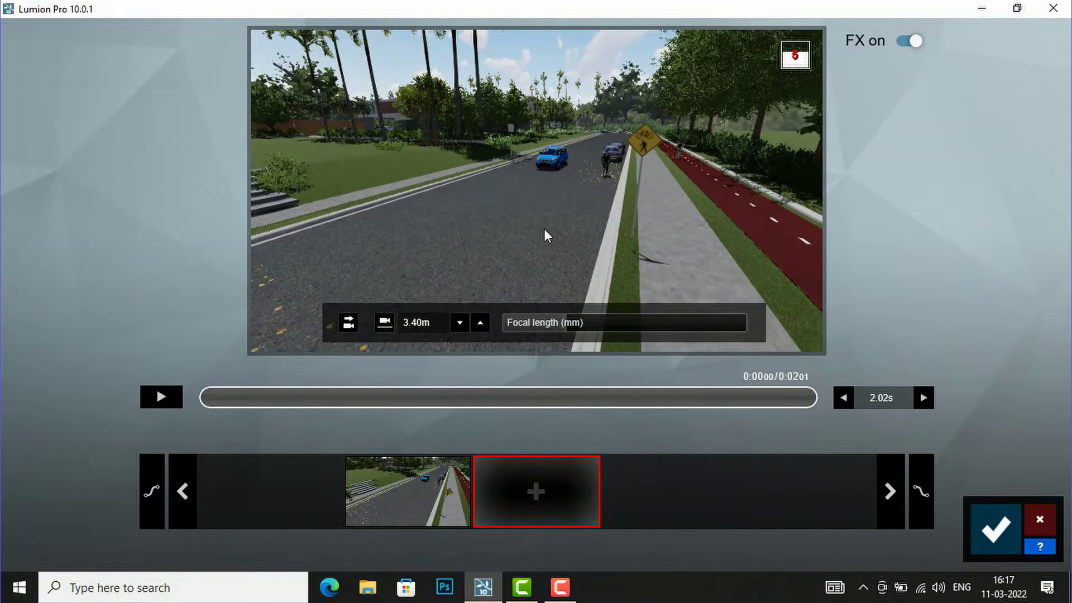
click(543, 488)
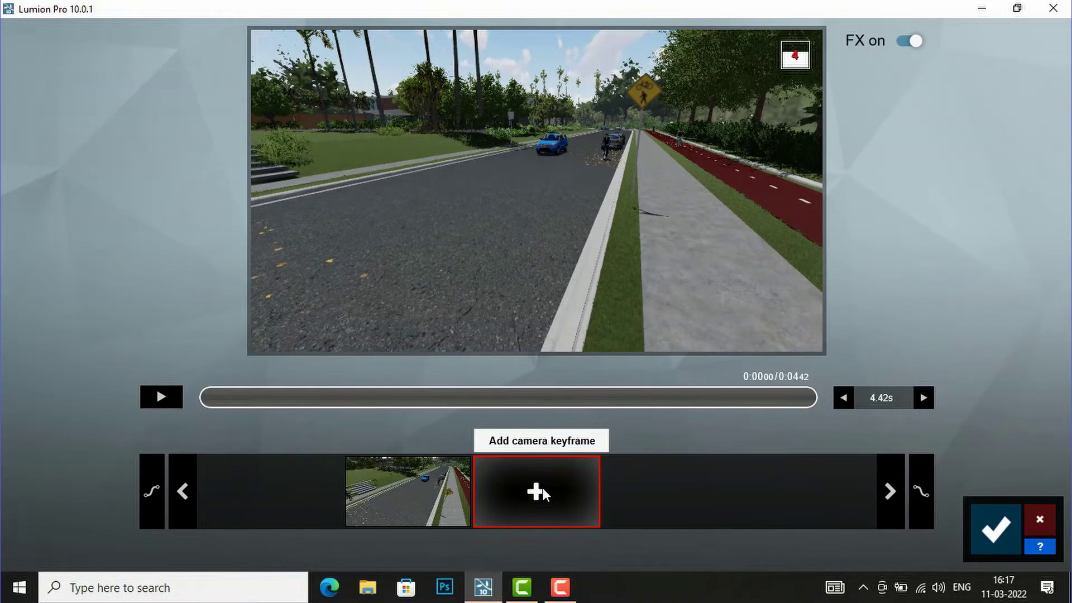
Aim the camera across the road from beside the footpath, add it as the third keyframe and save the clip.
right_drag(585, 220, 393, 264)
key(w)
key(d)
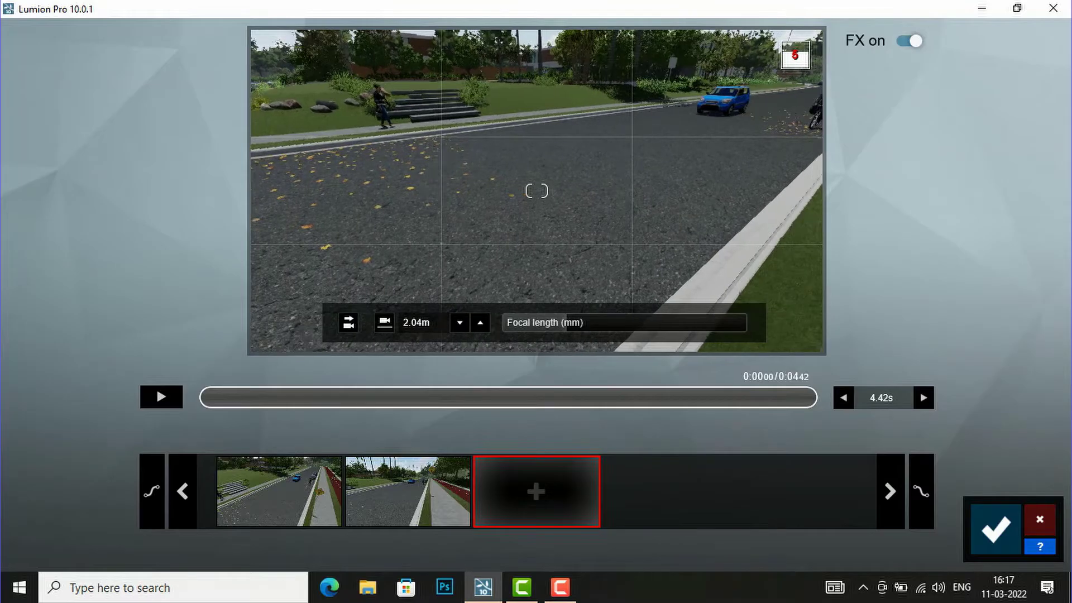
right_drag(581, 223, 555, 209)
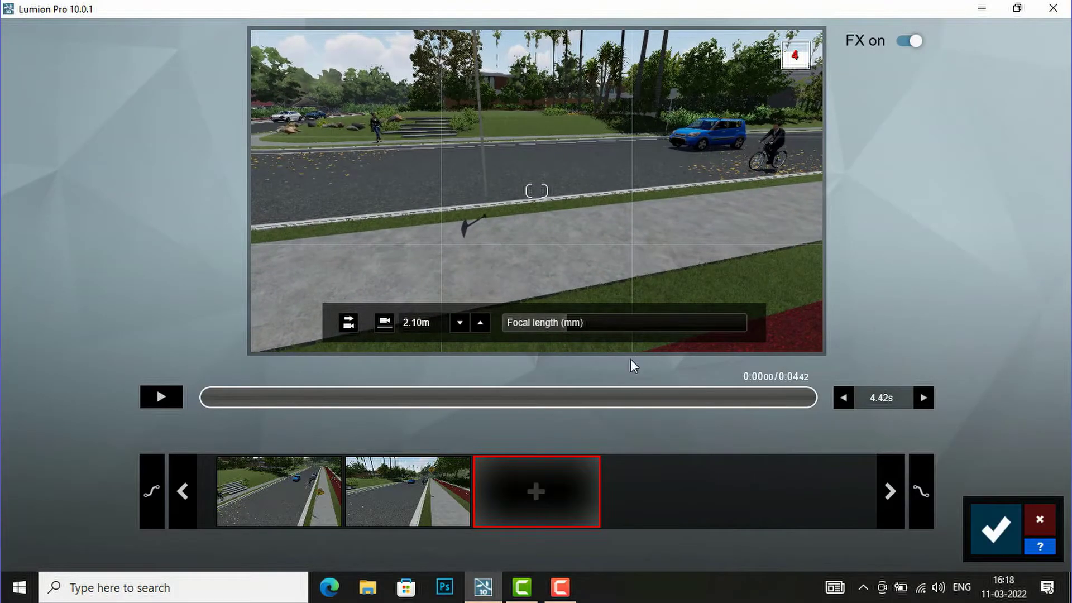
click(546, 485)
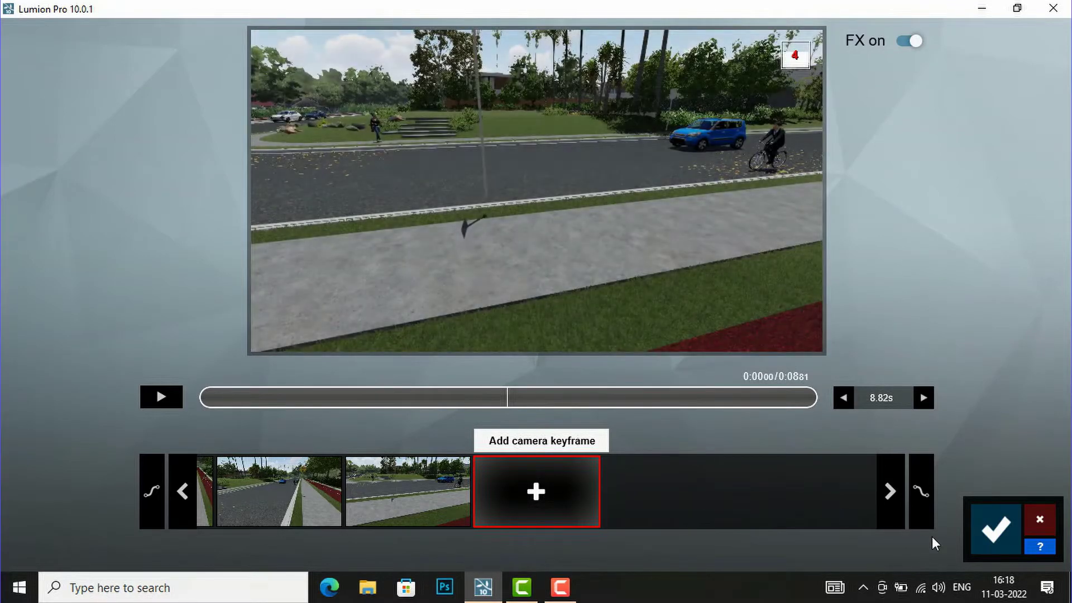
click(1000, 537)
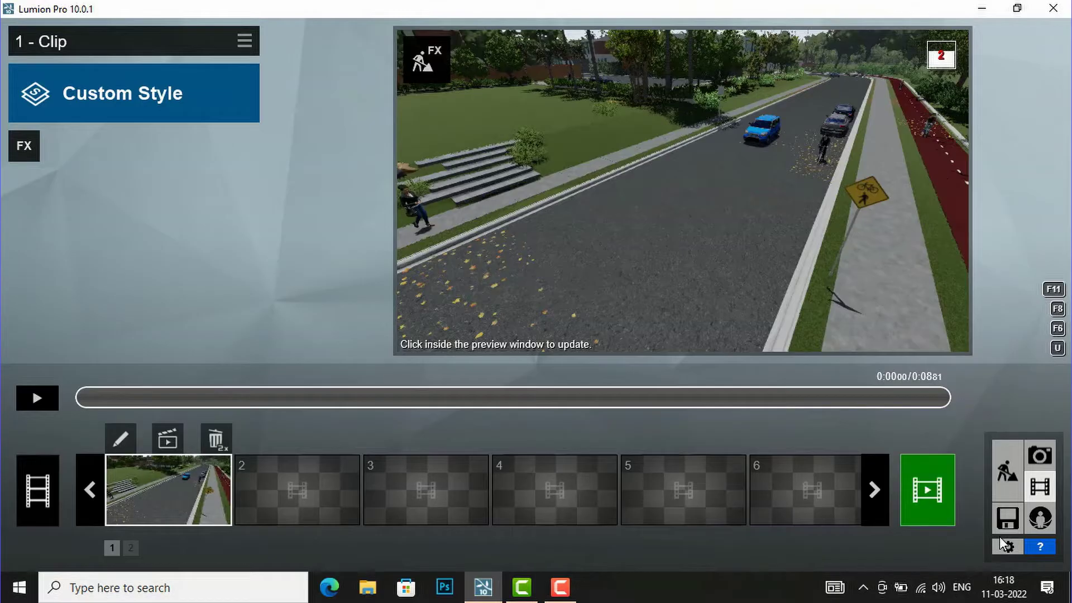
Add the Advanced Move animation effect to the clip and open it for editing with a maximum time of 9 s.
click(23, 148)
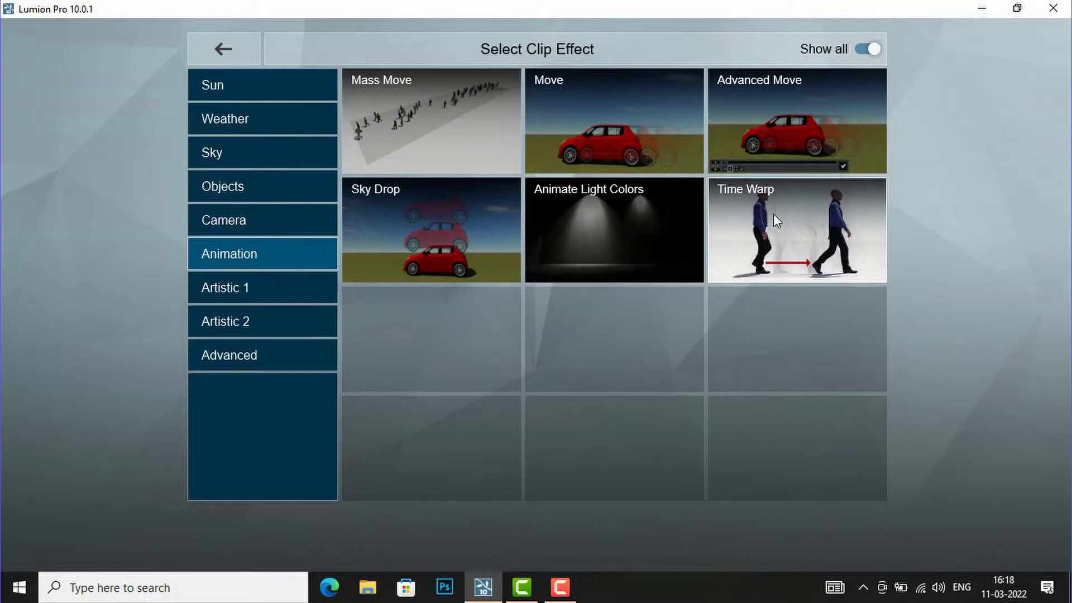
click(791, 120)
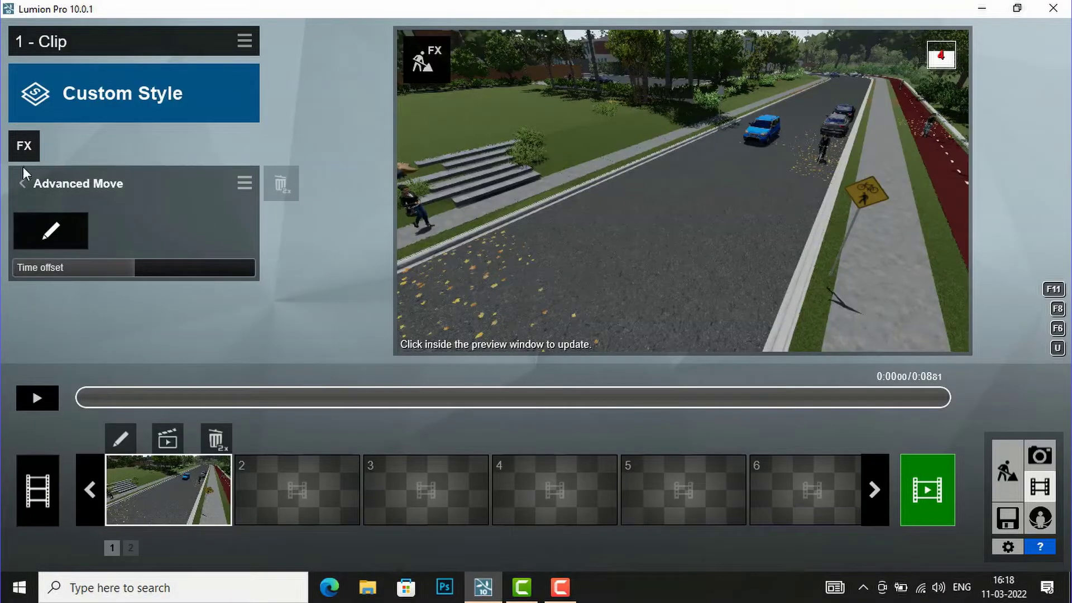
click(55, 237)
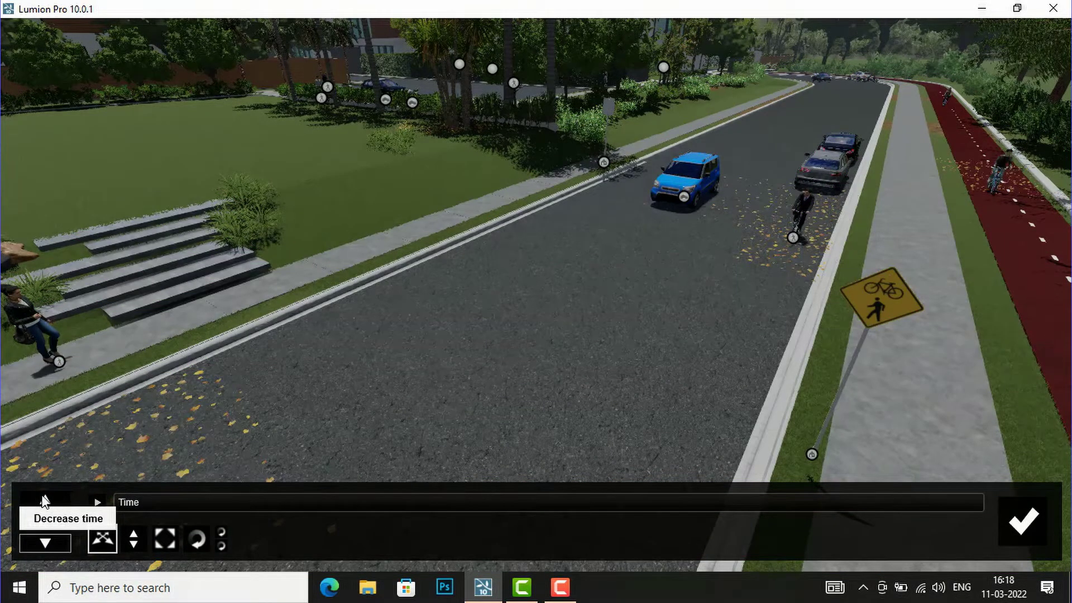
click(44, 500)
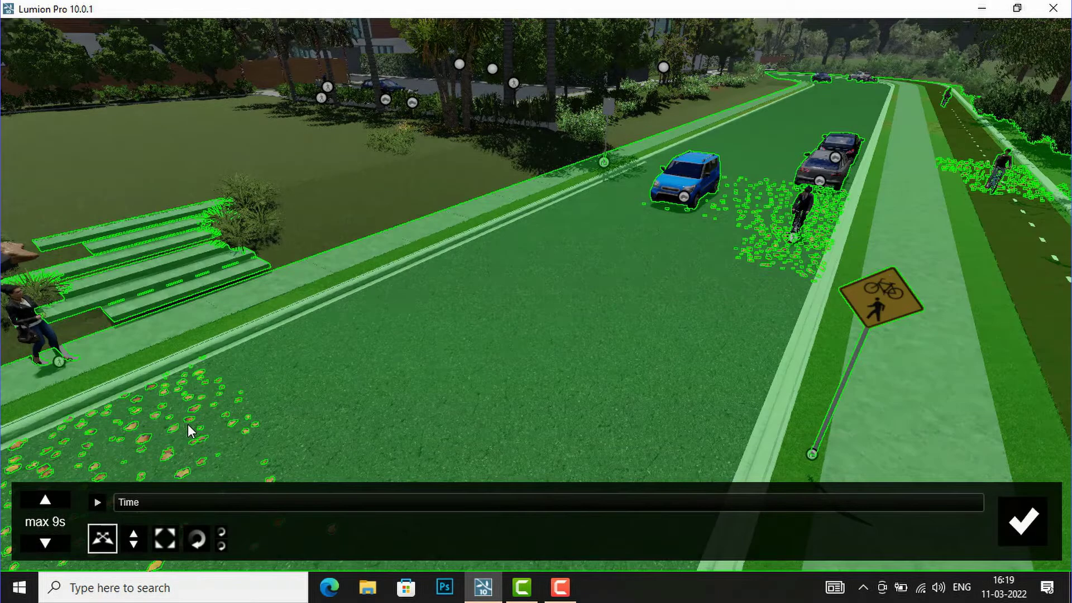
click(91, 499)
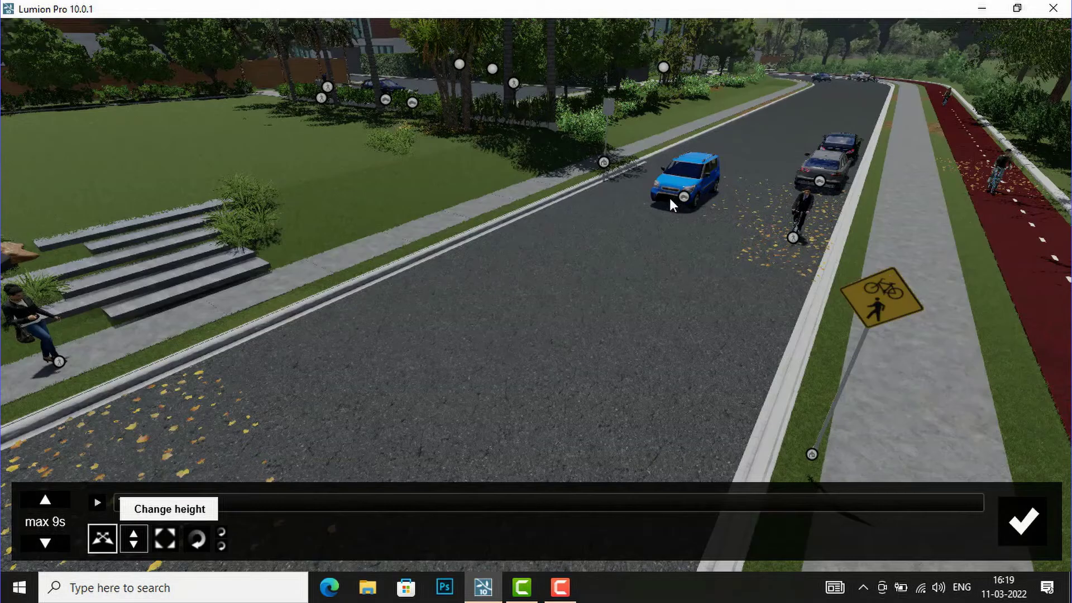
click(582, 250)
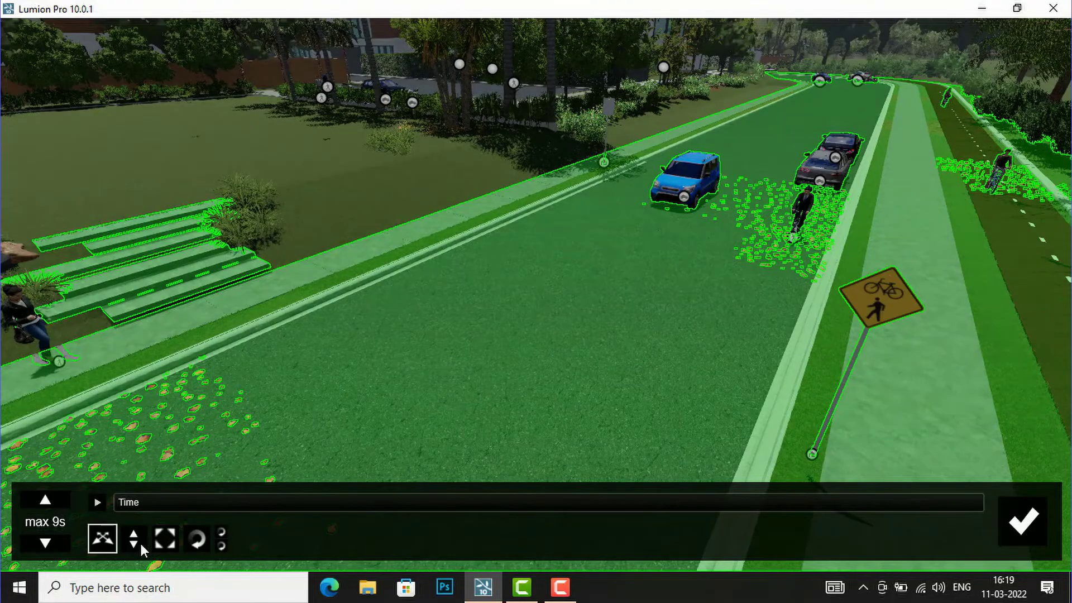
click(141, 543)
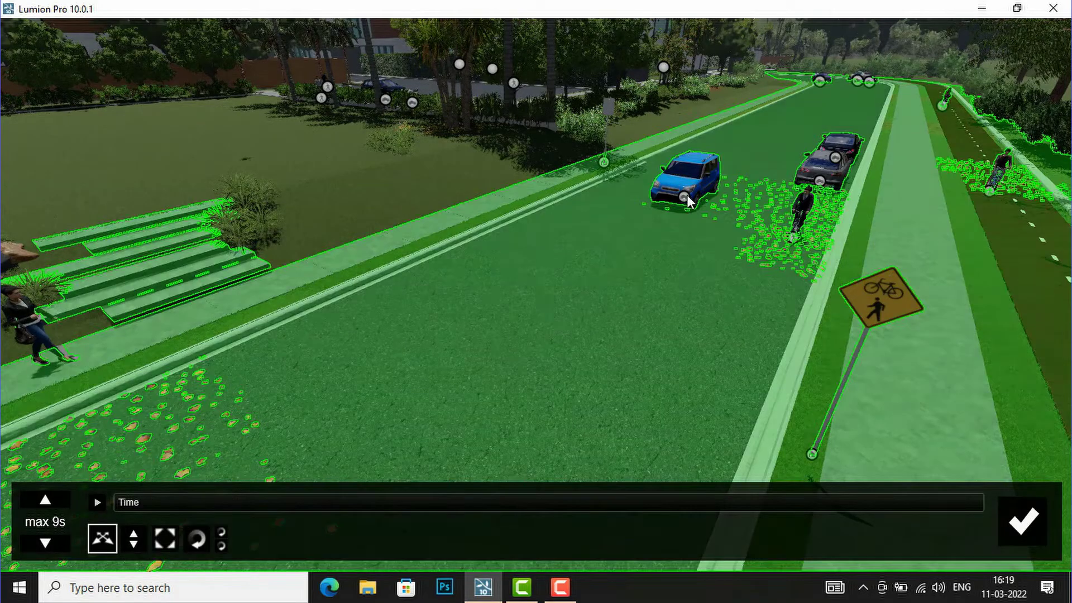
click(687, 196)
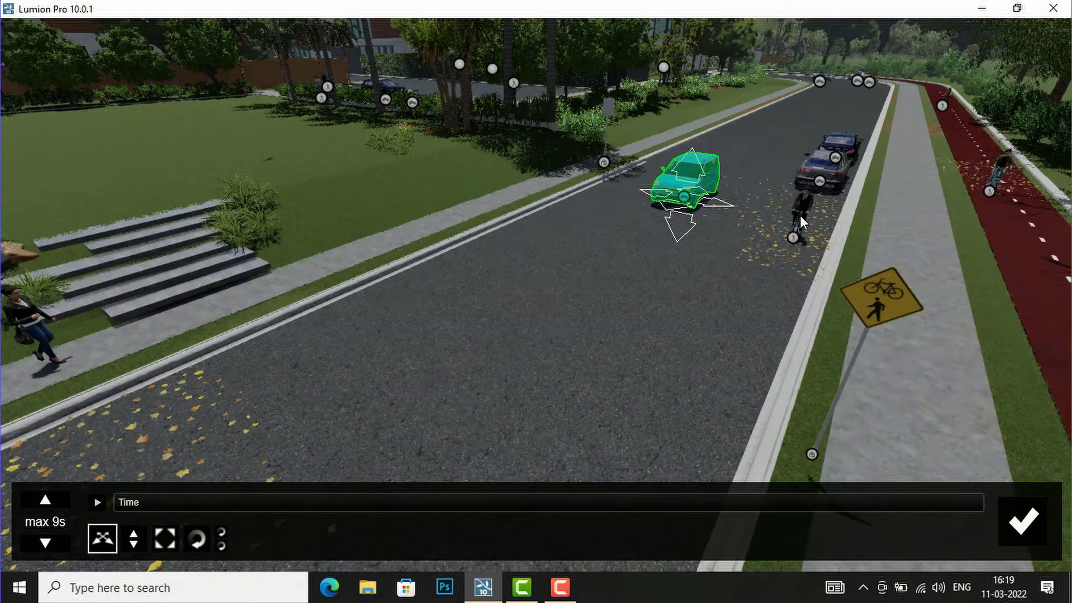
click(163, 530)
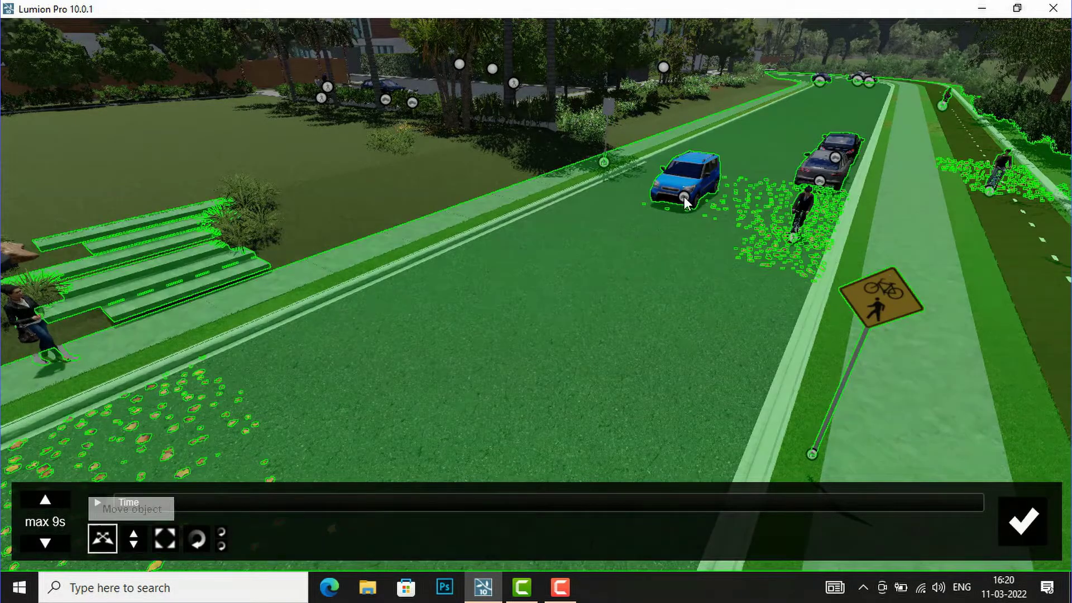
Move the blue car about 26.8 m back up the road to set its starting position at time zero.
click(685, 197)
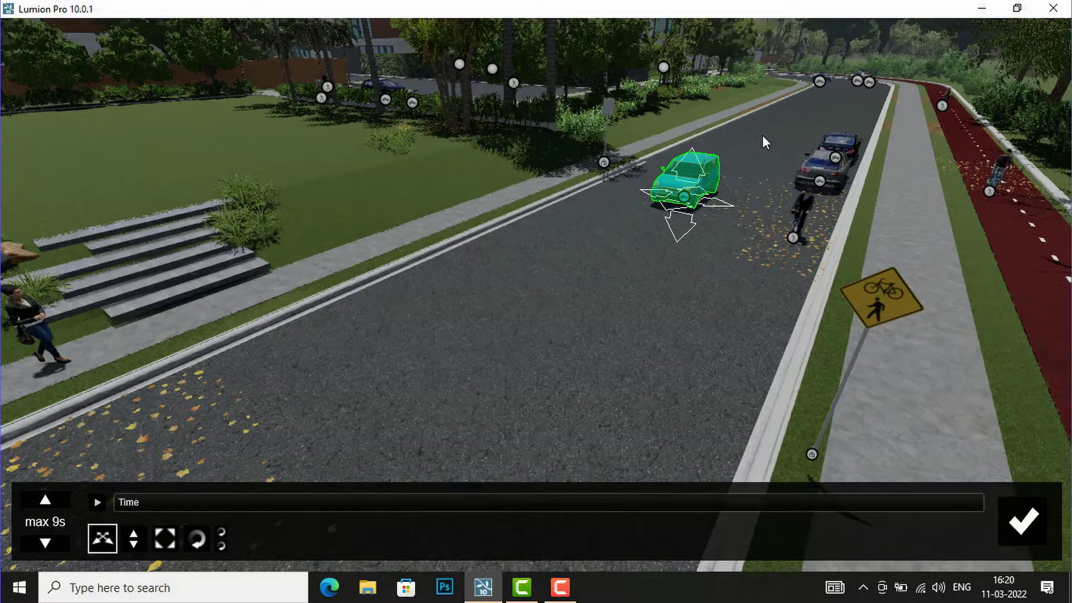
drag(778, 123, 782, 122)
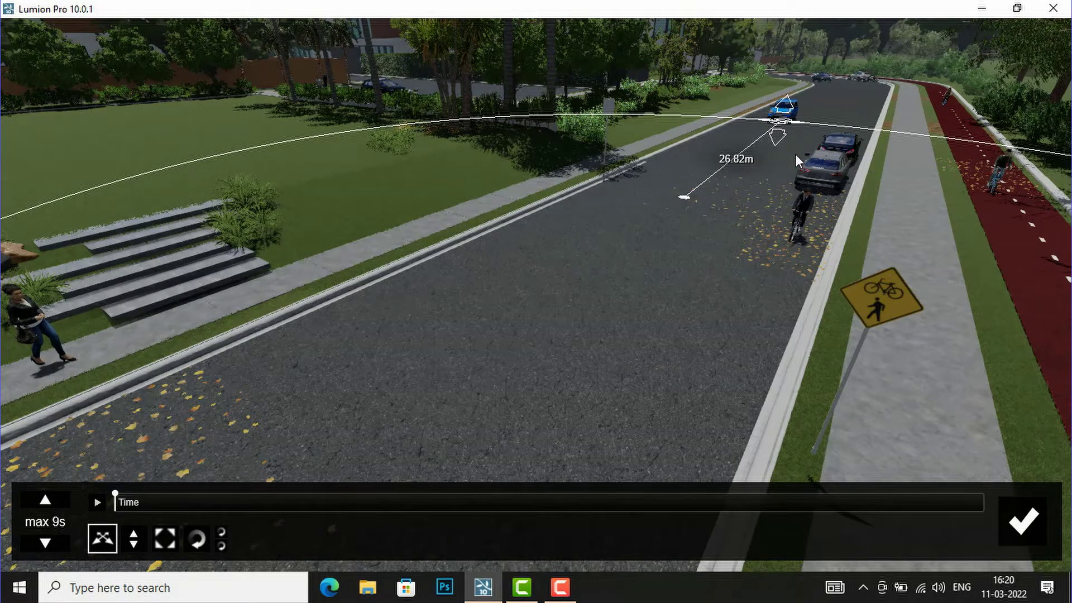
Set the animation time to 5.8 s and move the blue car down the road toward the junction for its second keyframe.
click(137, 504)
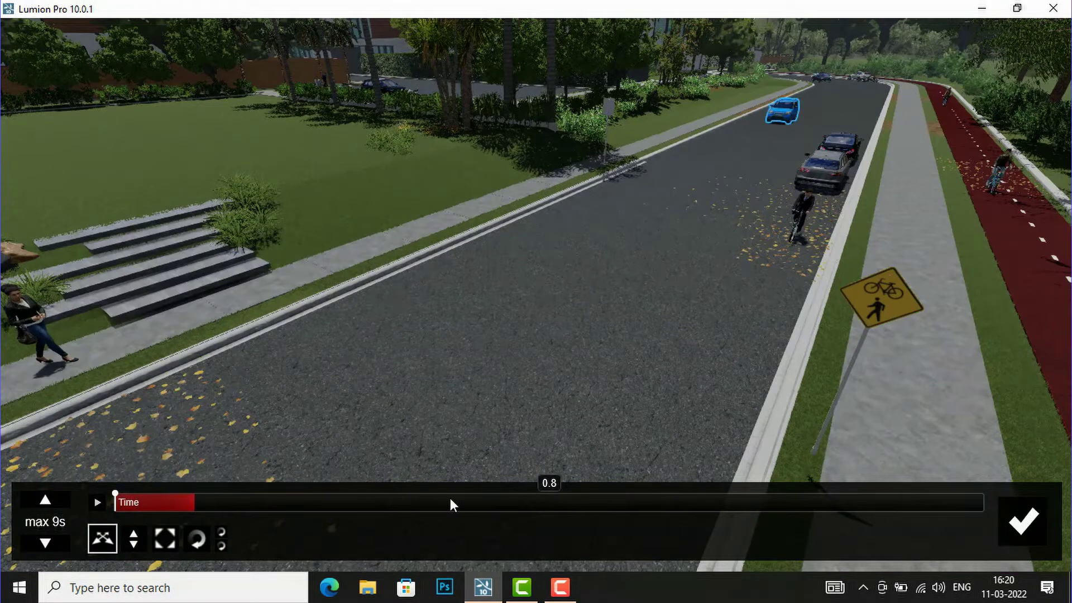
click(676, 501)
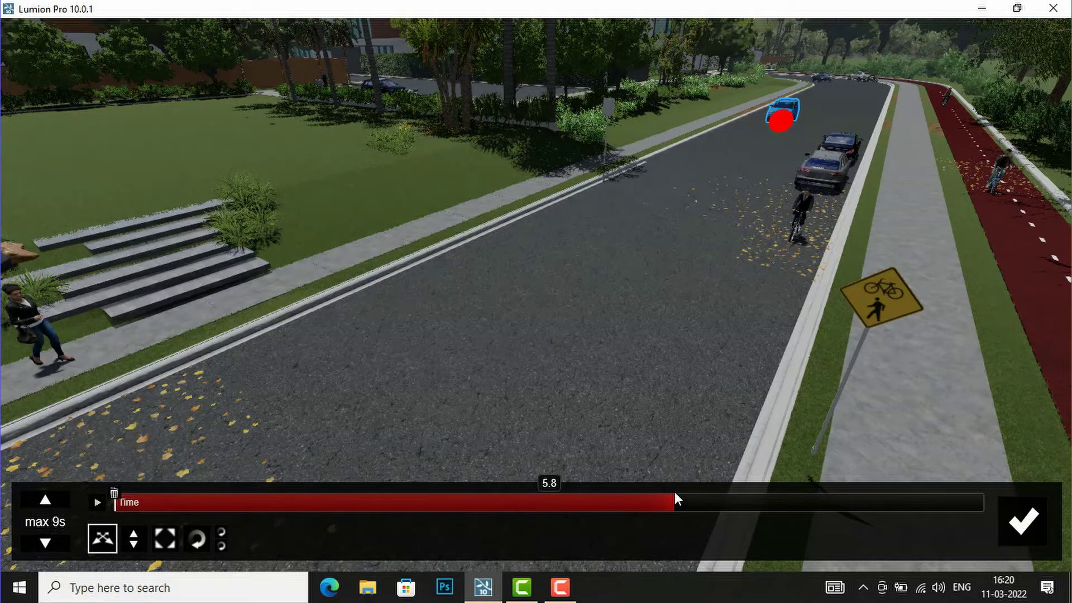
click(102, 539)
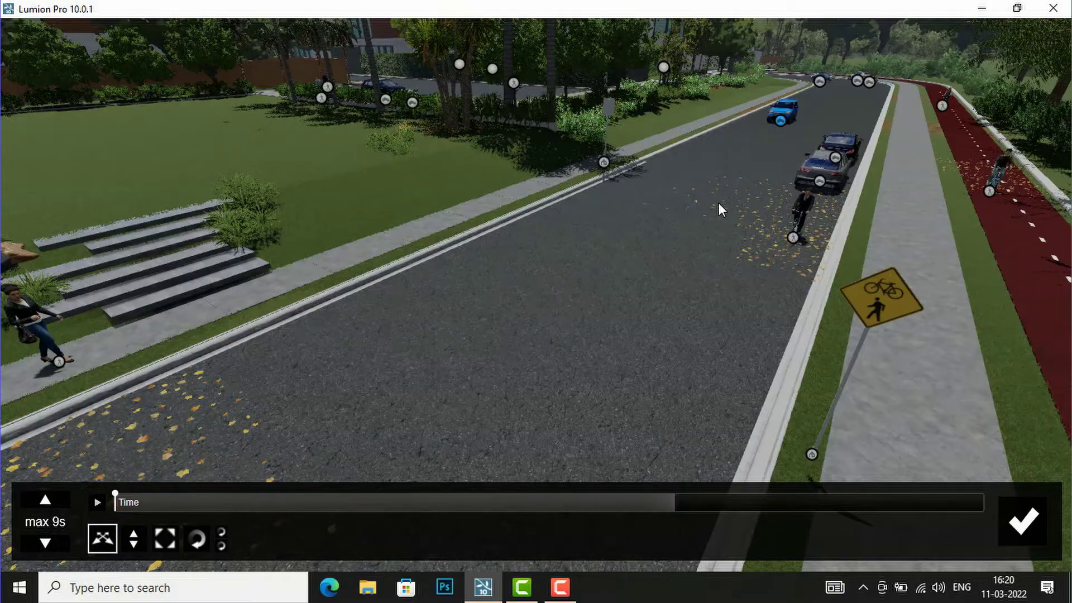
click(775, 123)
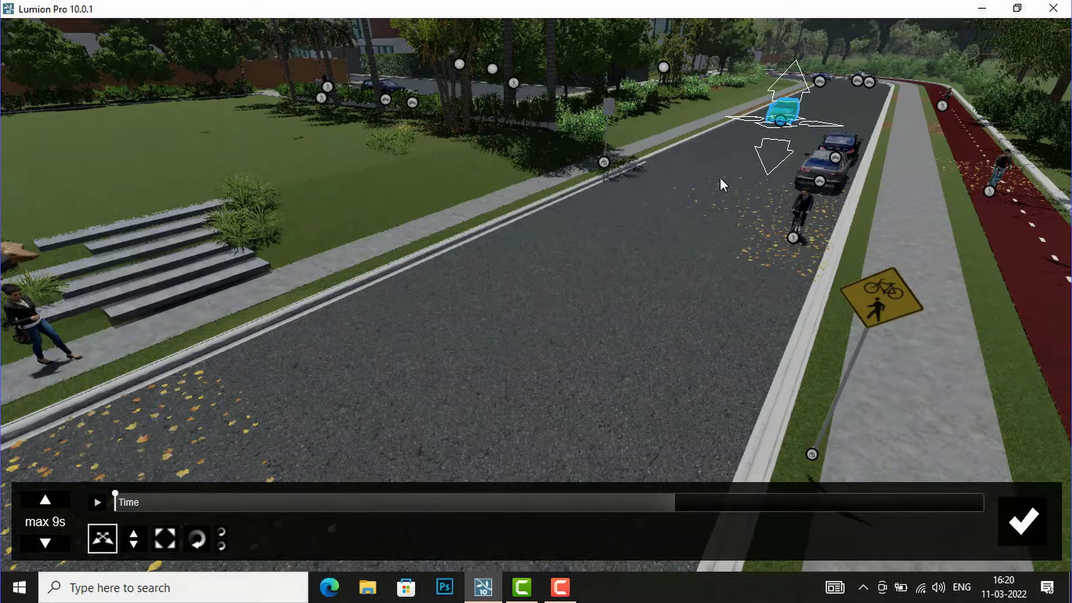
drag(667, 220, 373, 421)
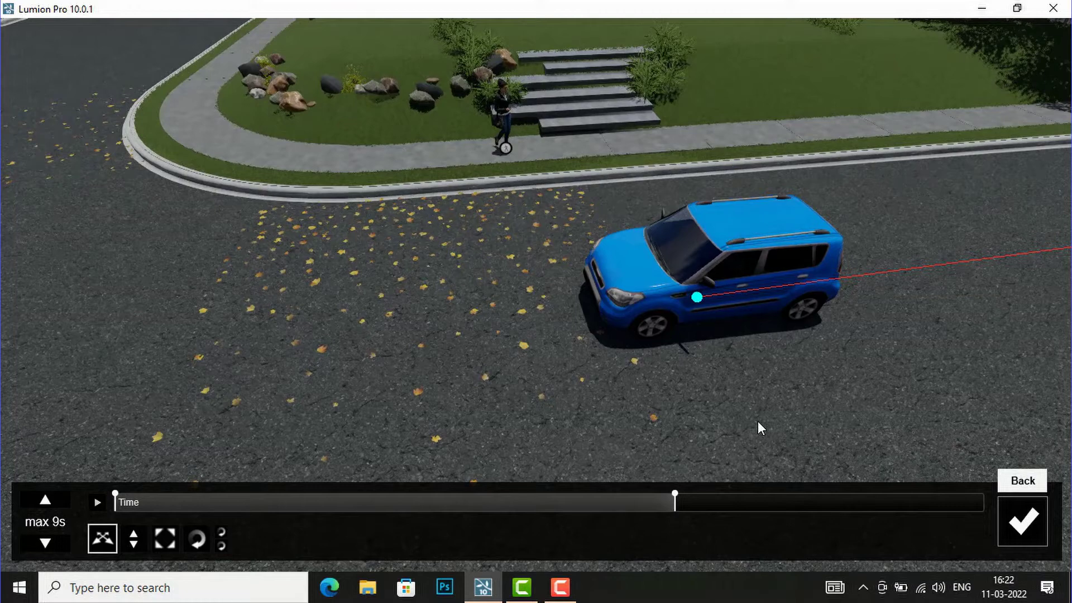
Shift the blue car's 5.8 s position farther along the road, past the fallen leaves at the street corner.
click(758, 426)
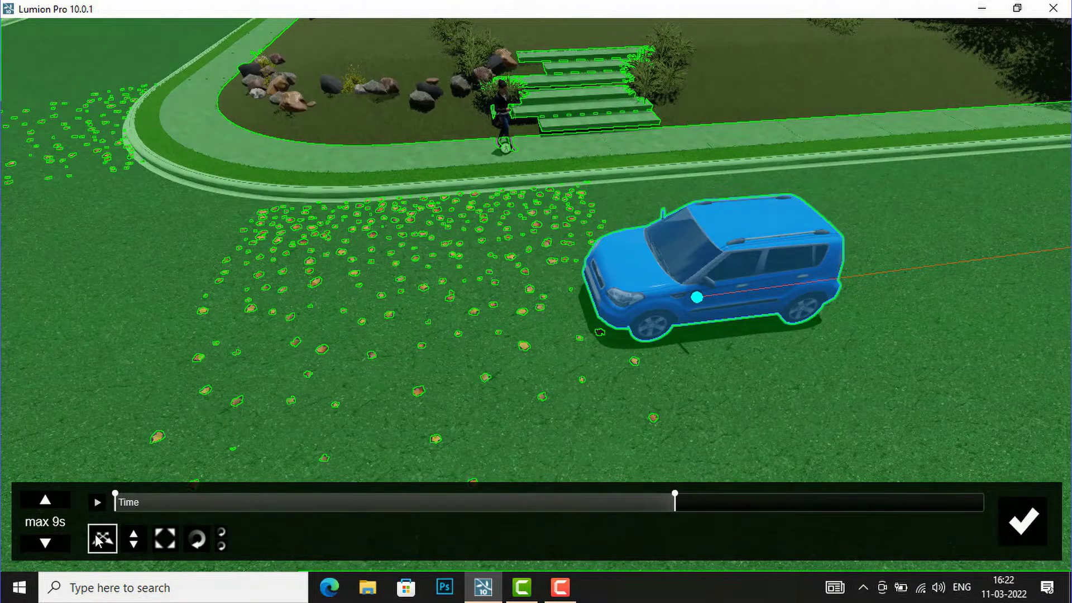
click(99, 540)
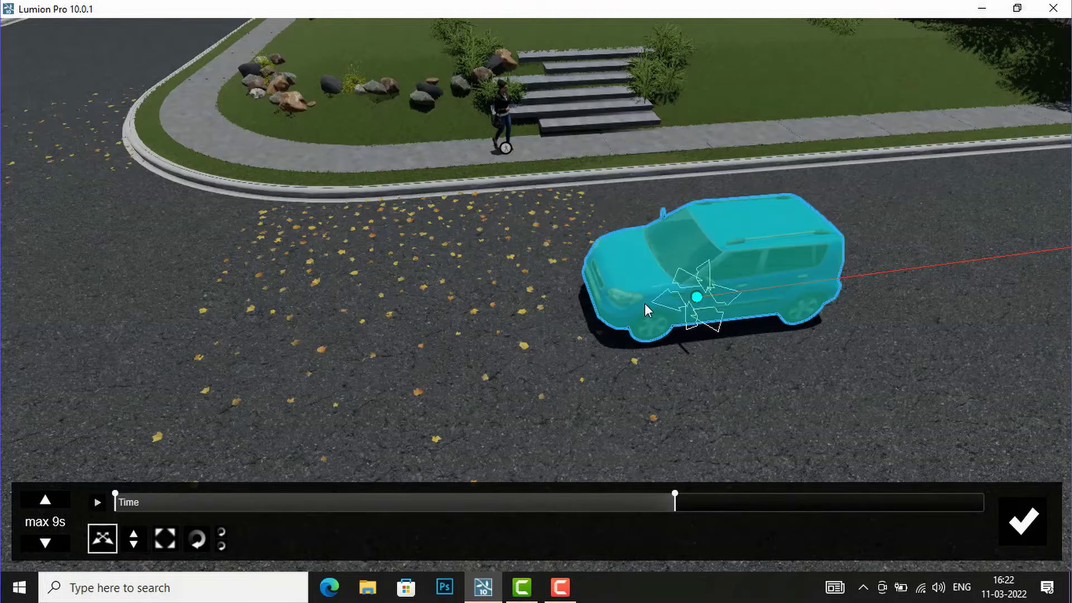
drag(535, 321, 167, 360)
Set the animation time to 7.9 s and rotate the blue car's heading toward the side street.
click(683, 504)
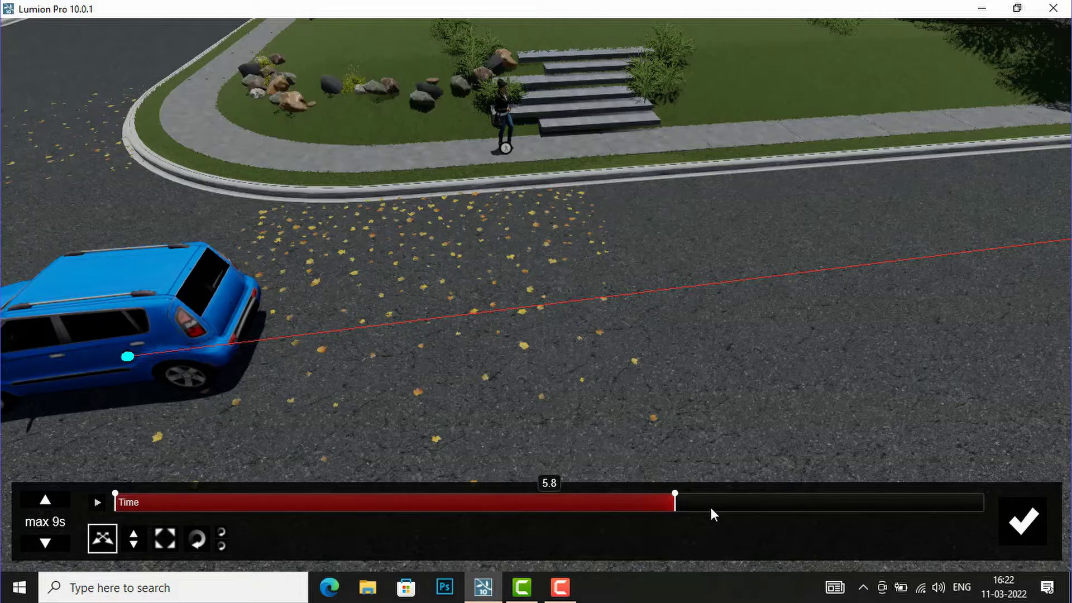
drag(742, 508, 876, 498)
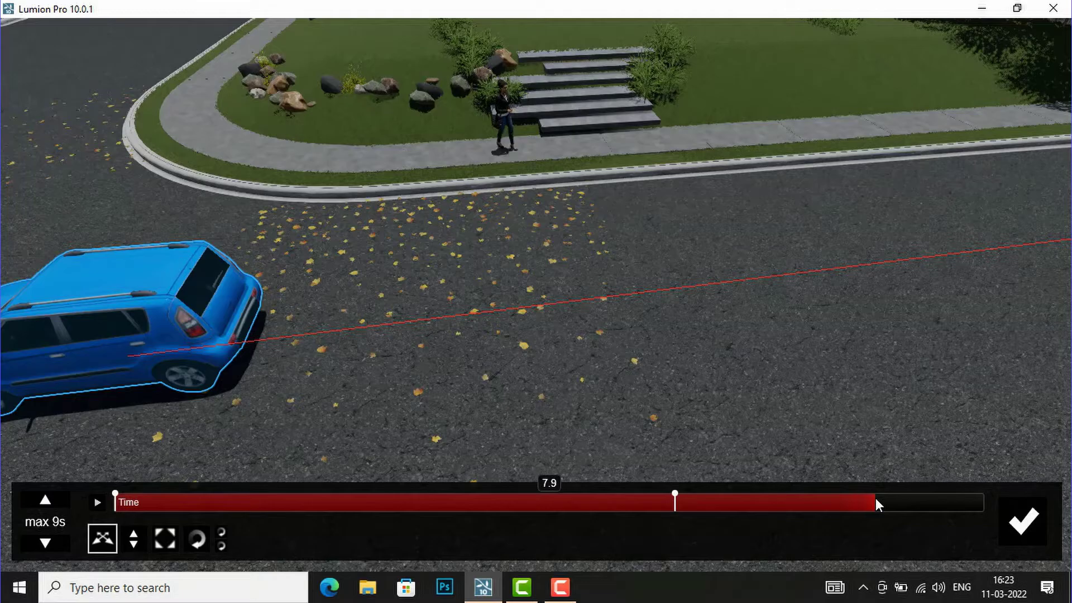
click(196, 539)
click(196, 538)
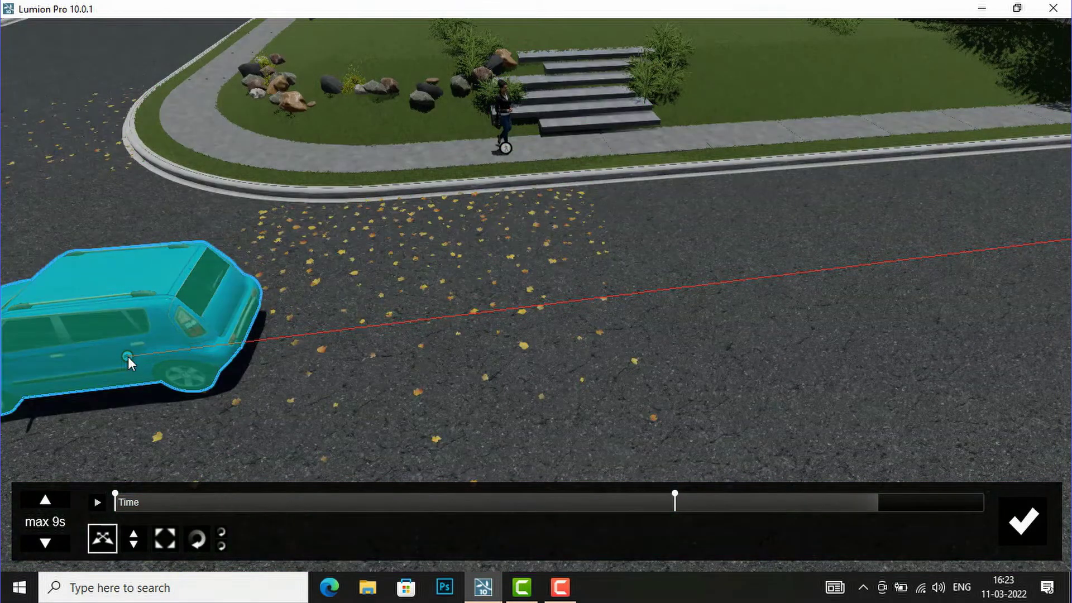
click(129, 358)
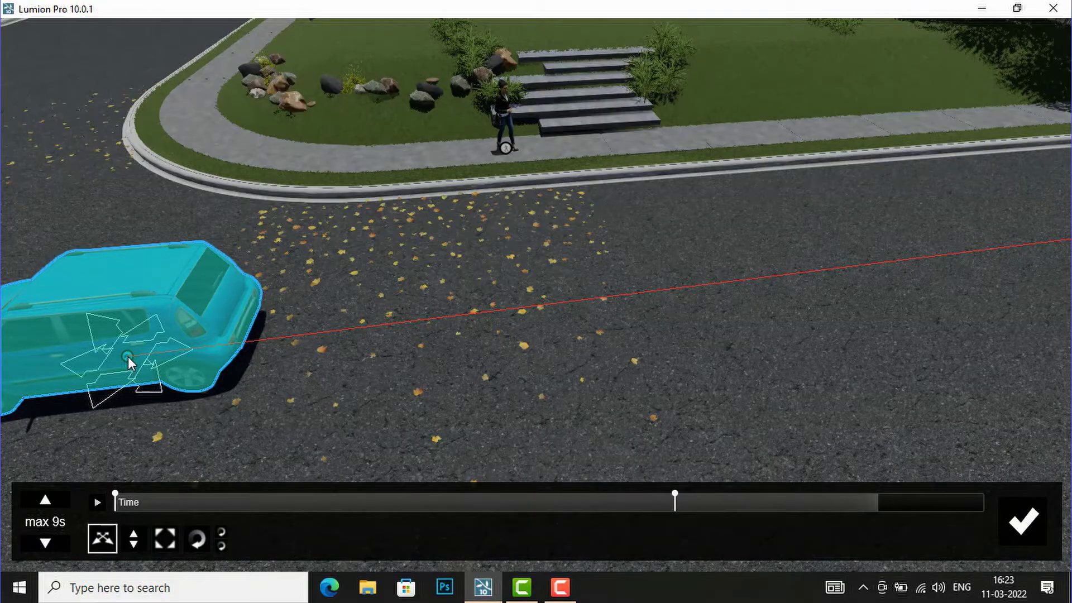
click(195, 542)
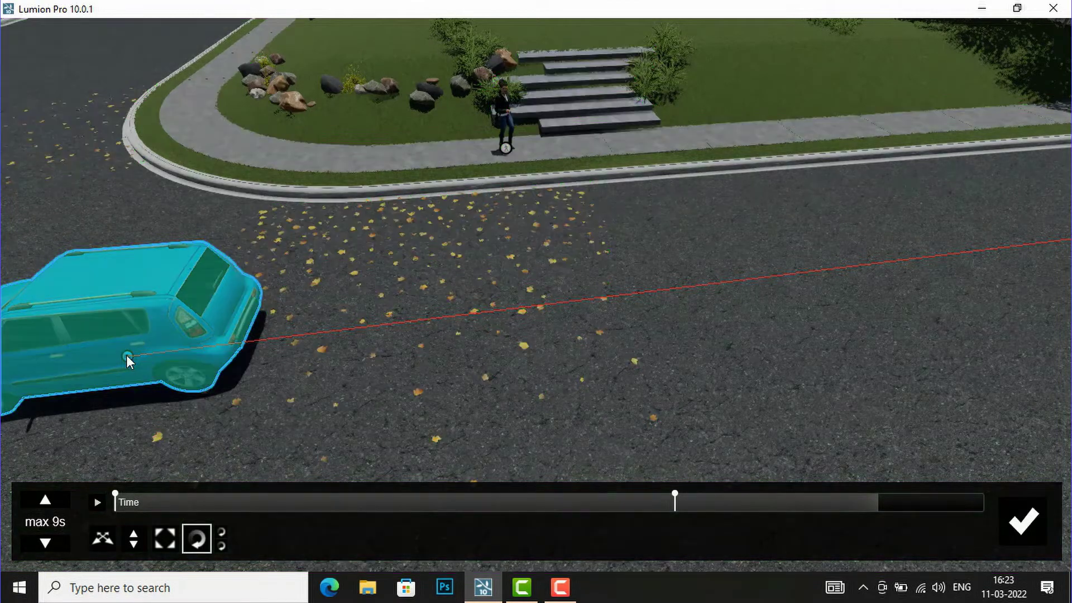
drag(126, 355, 100, 330)
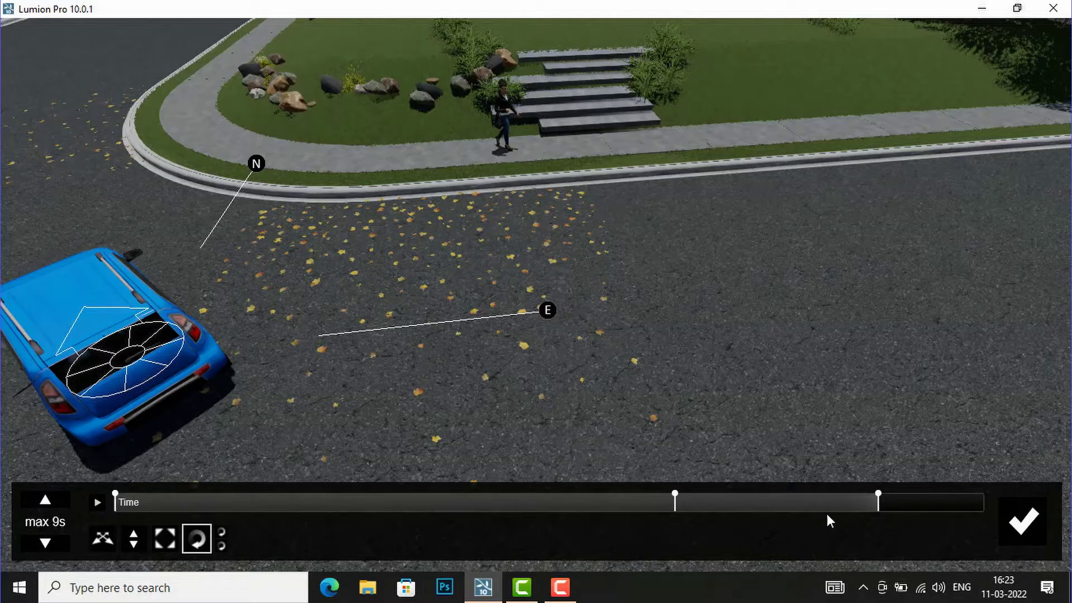
Set the animation time to 8.3 s and rotate the blue car's heading slightly further for the turn into the side street.
click(893, 505)
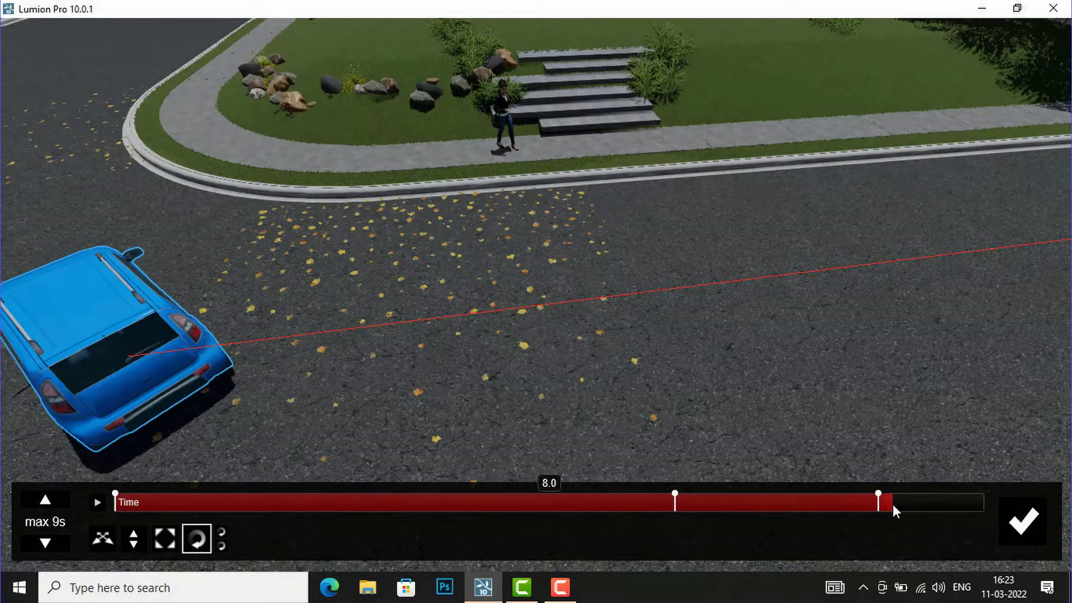
click(915, 501)
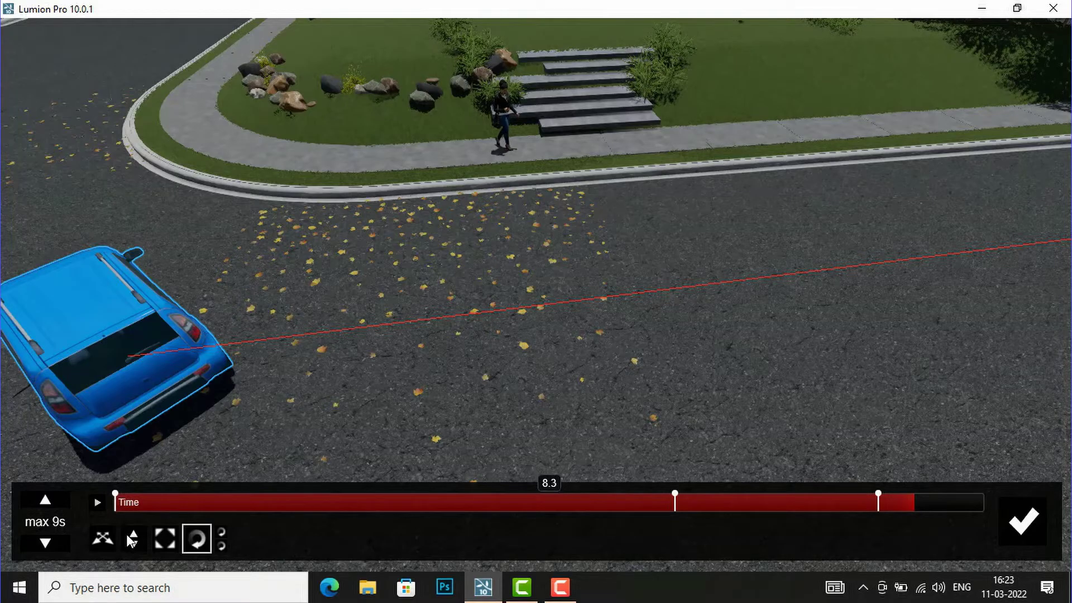
click(108, 535)
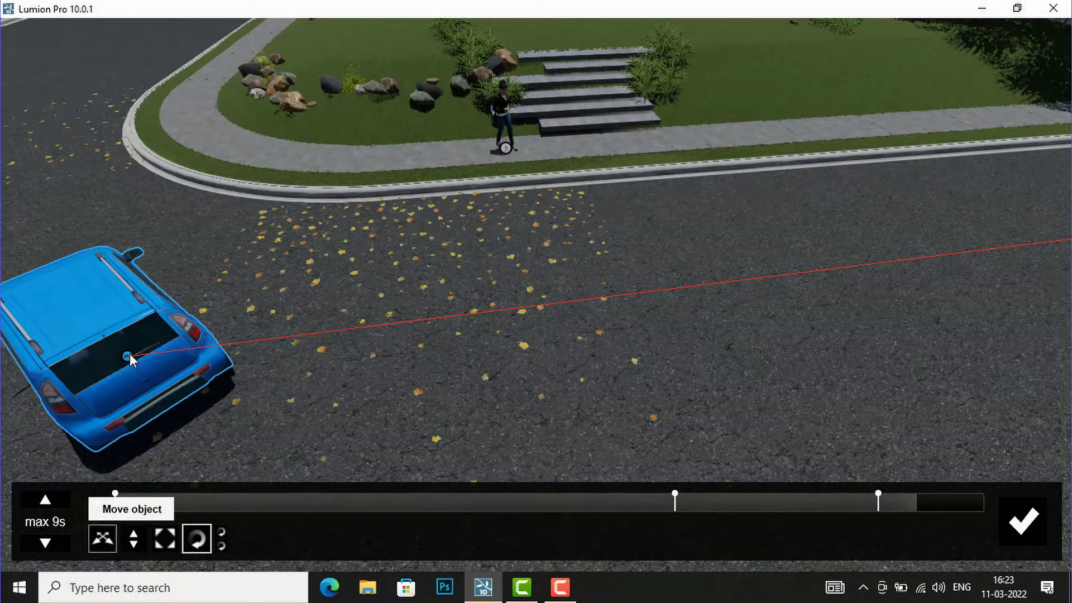
click(129, 353)
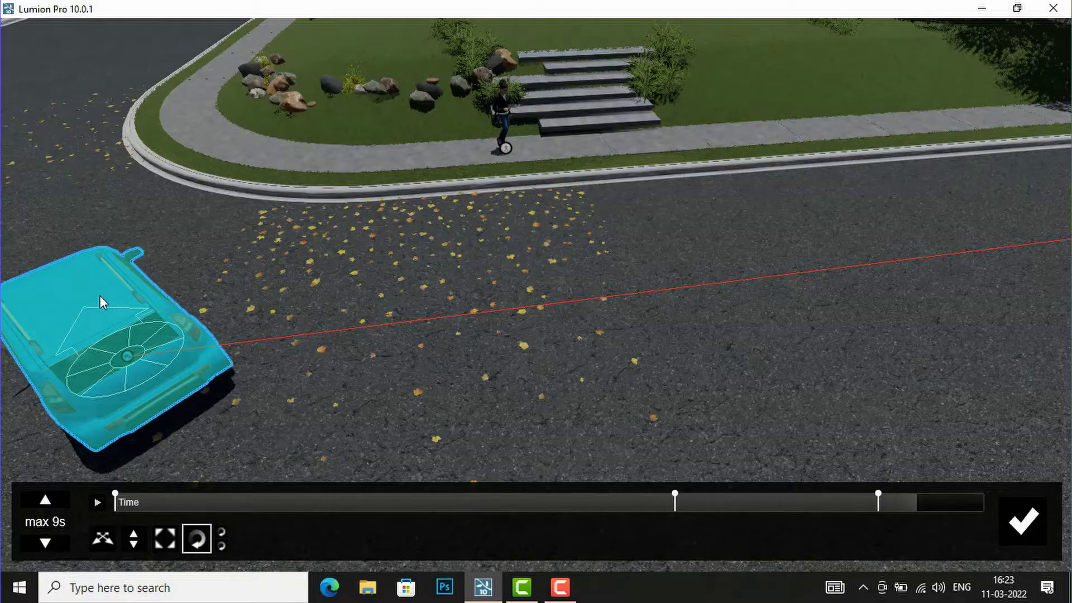
drag(83, 270, 96, 282)
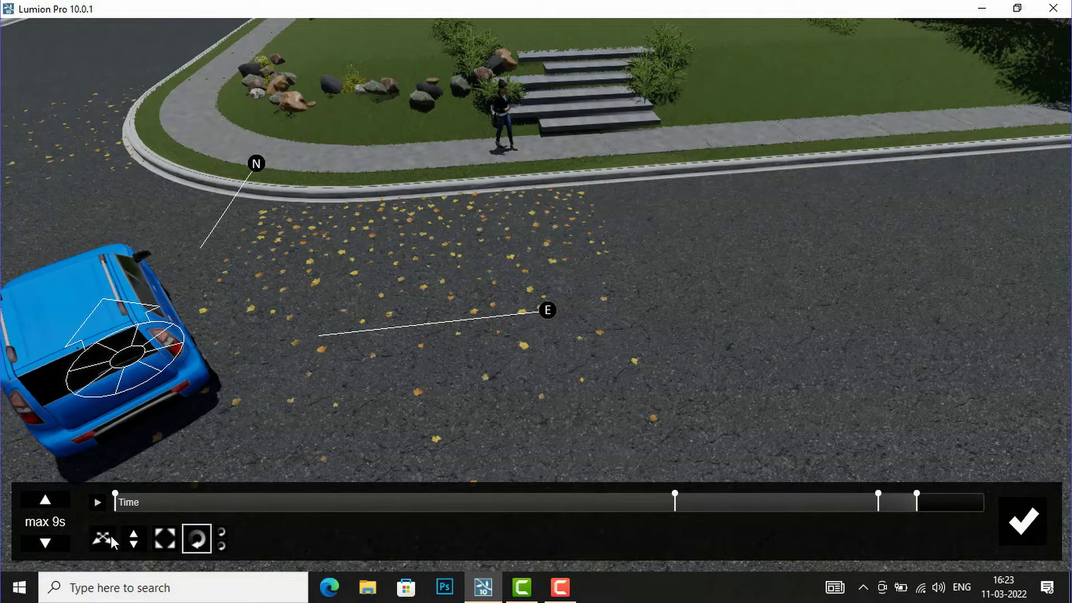
Move the blue car's 8.3 s position forward into the side street, around the curved curb.
click(106, 540)
click(102, 538)
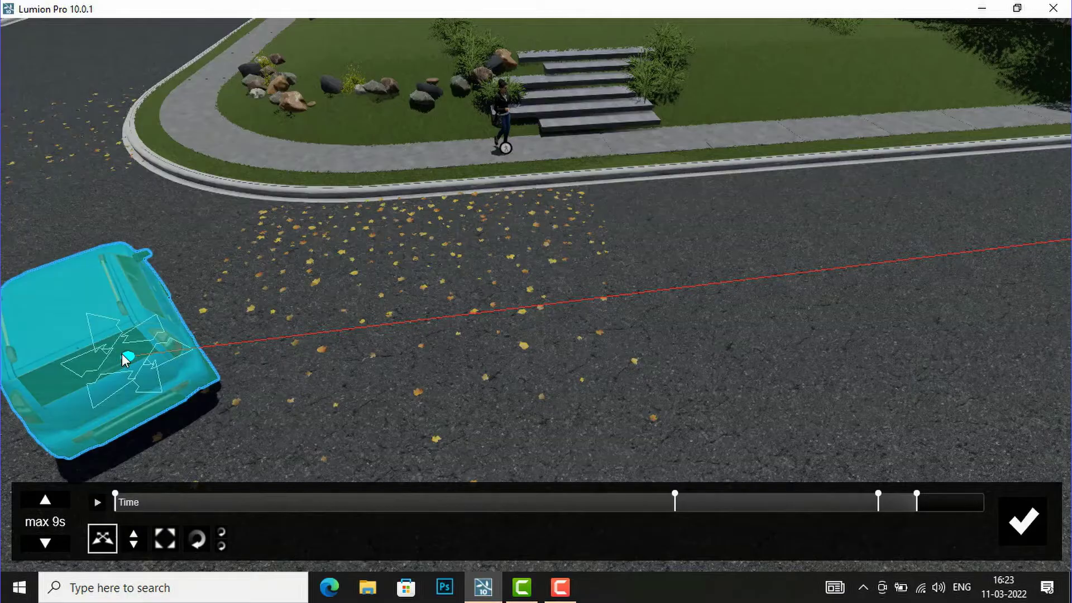
drag(125, 358, 82, 259)
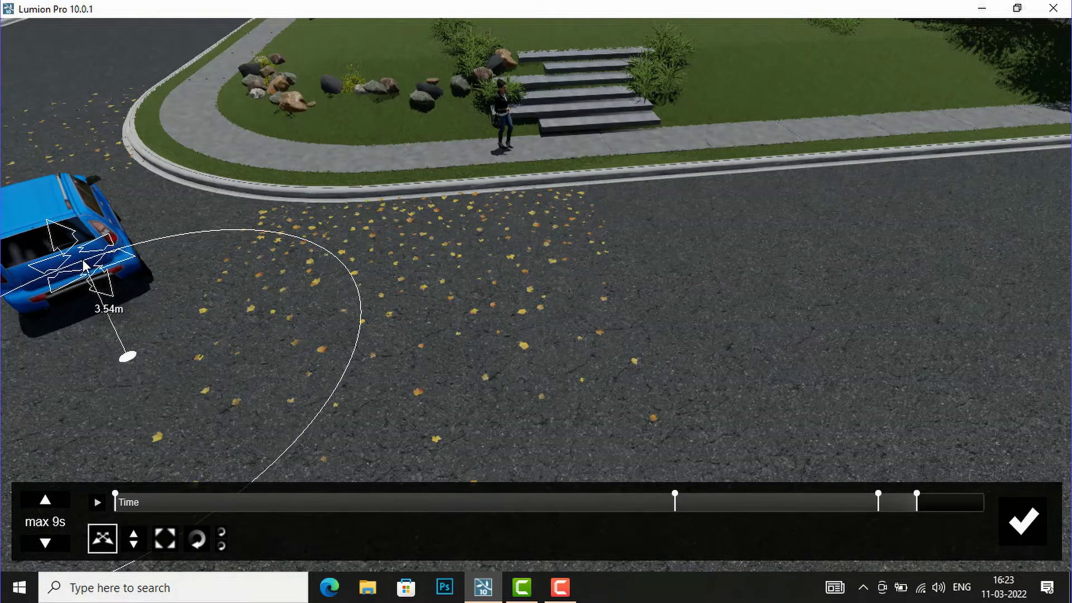
With the animation time at 9.0 s, accept the blue car's movement and play the clip preview.
click(986, 500)
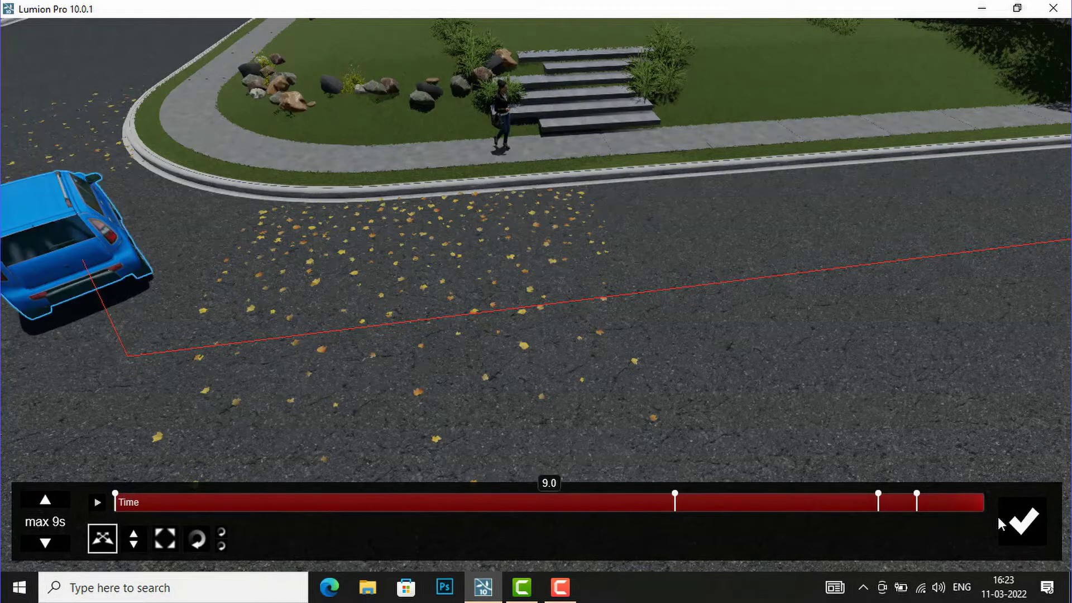
click(1027, 532)
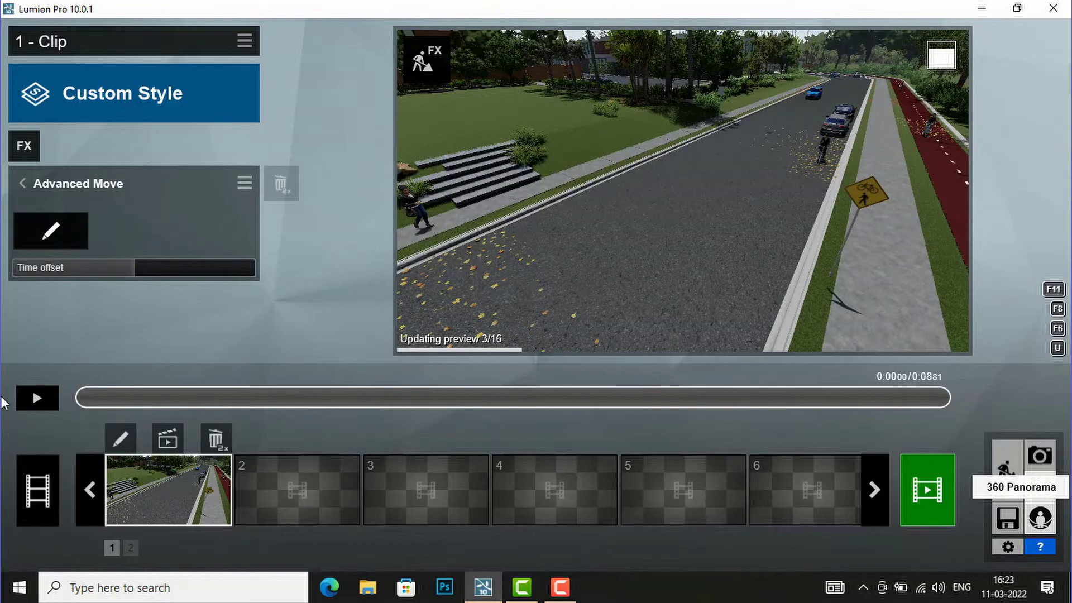
click(43, 398)
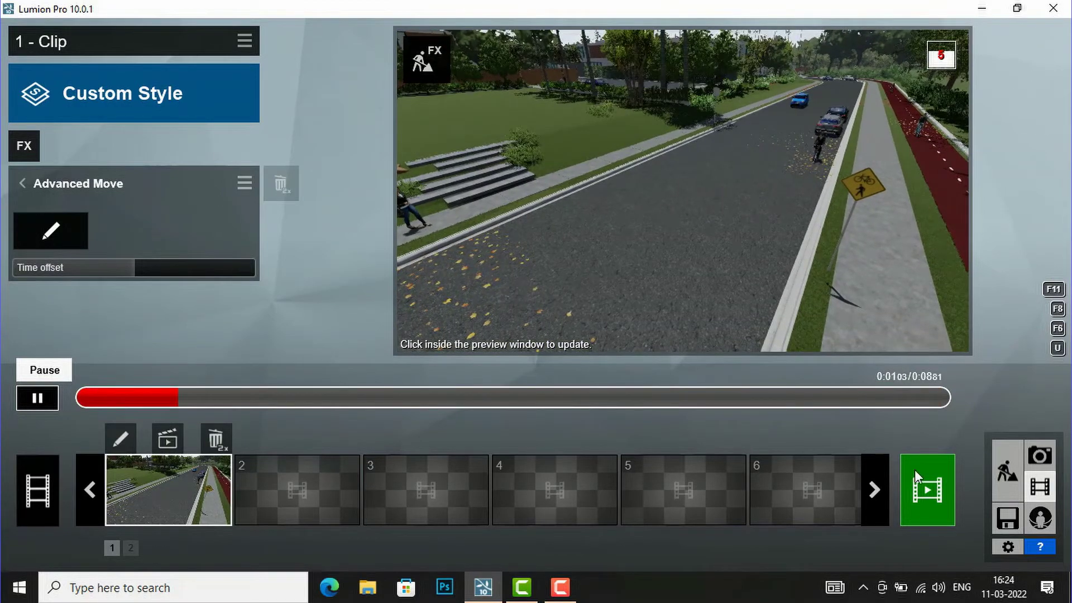
Reopen the Advanced Move editing at 0.0 s and move the cyclist about 1.6 m back toward the parked cars as the start position.
click(55, 224)
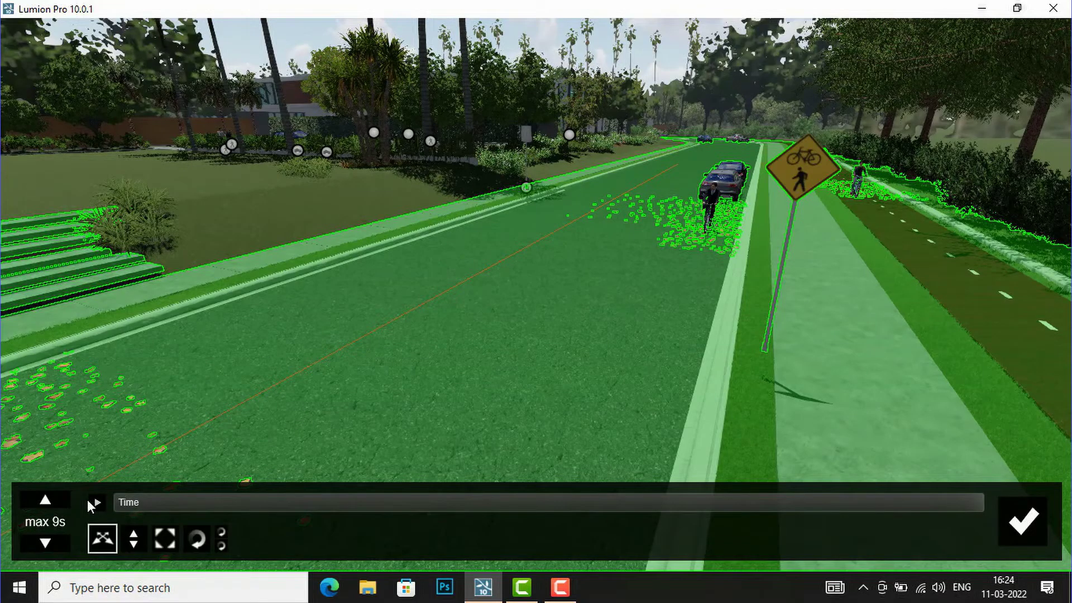
click(101, 545)
click(980, 495)
mouse_move(977, 495)
mouse_down()
mouse_move(675, 500)
mouse_move(547, 487)
mouse_move(342, 503)
mouse_move(82, 500)
mouse_up()
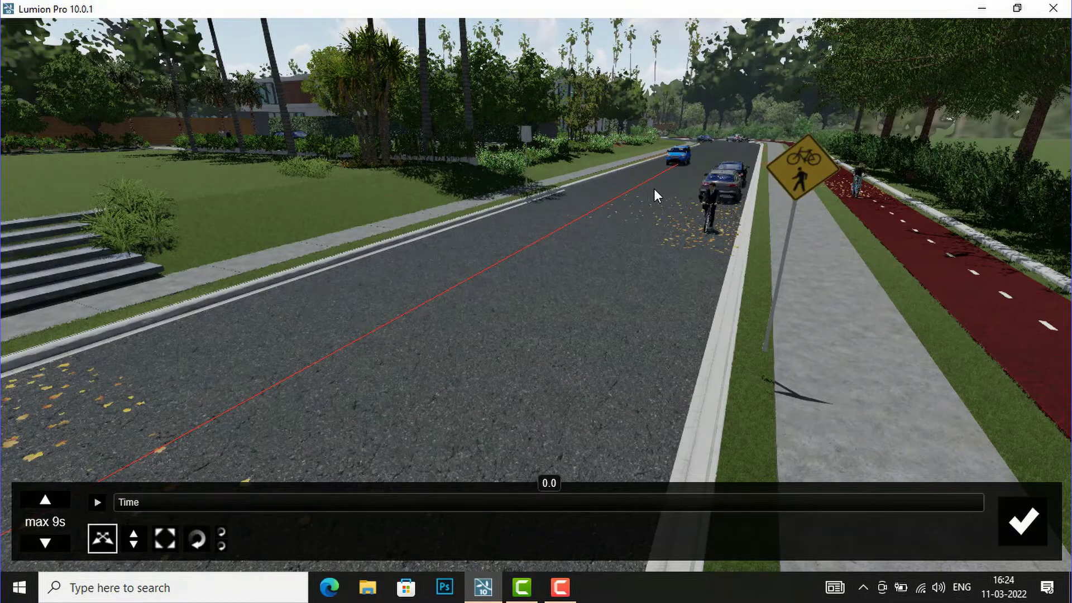
click(508, 379)
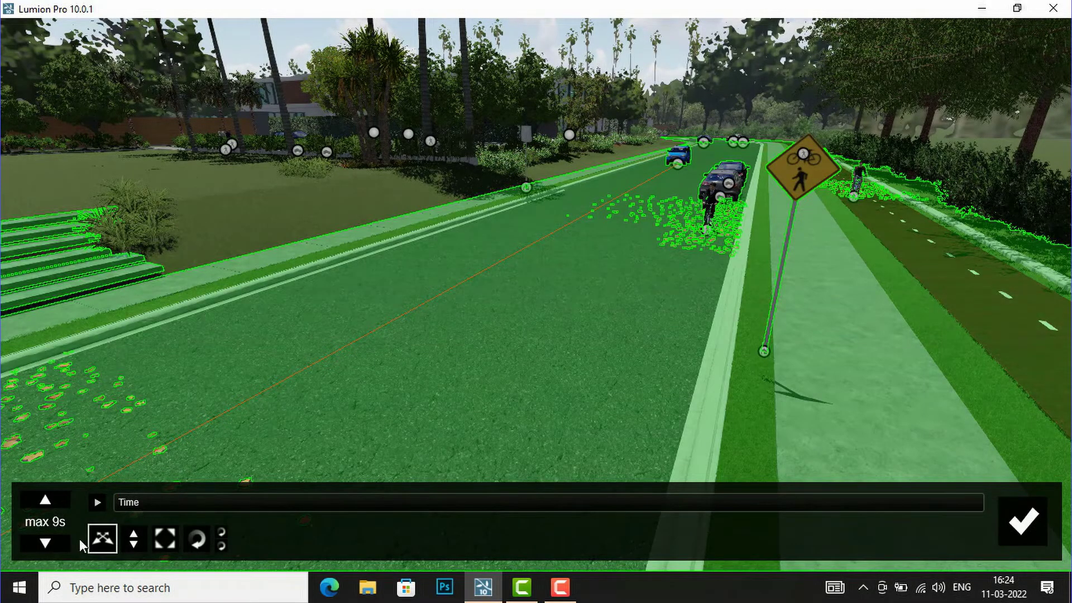
click(107, 542)
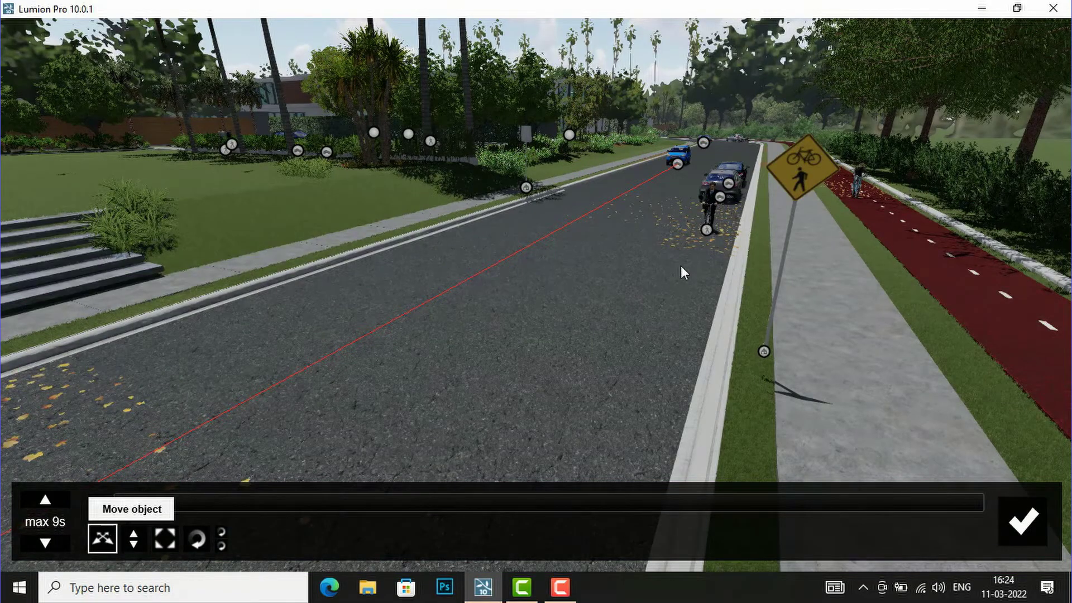
click(706, 230)
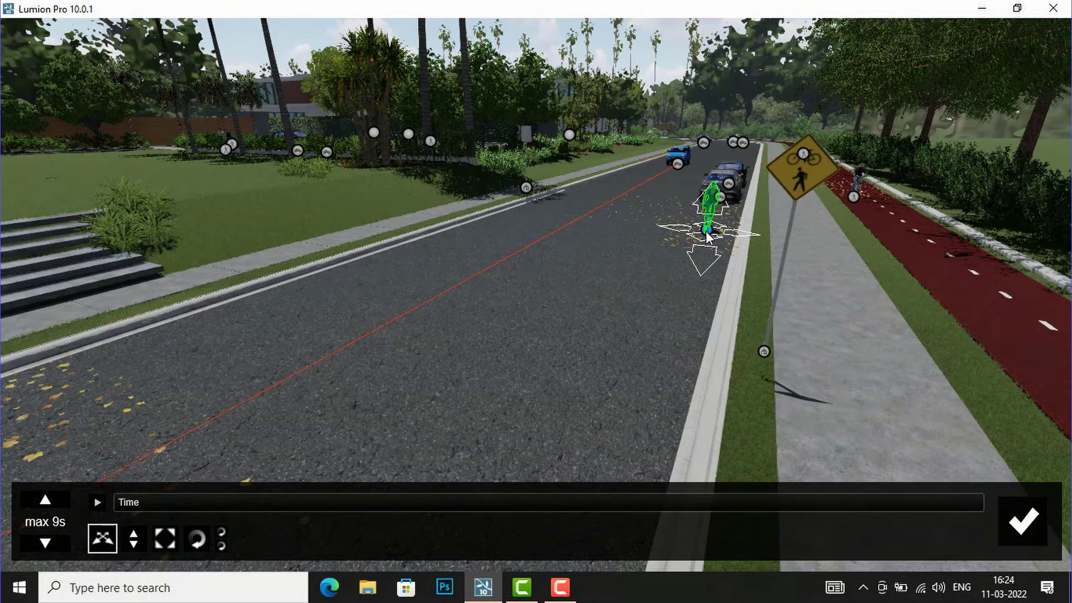
drag(705, 231, 706, 223)
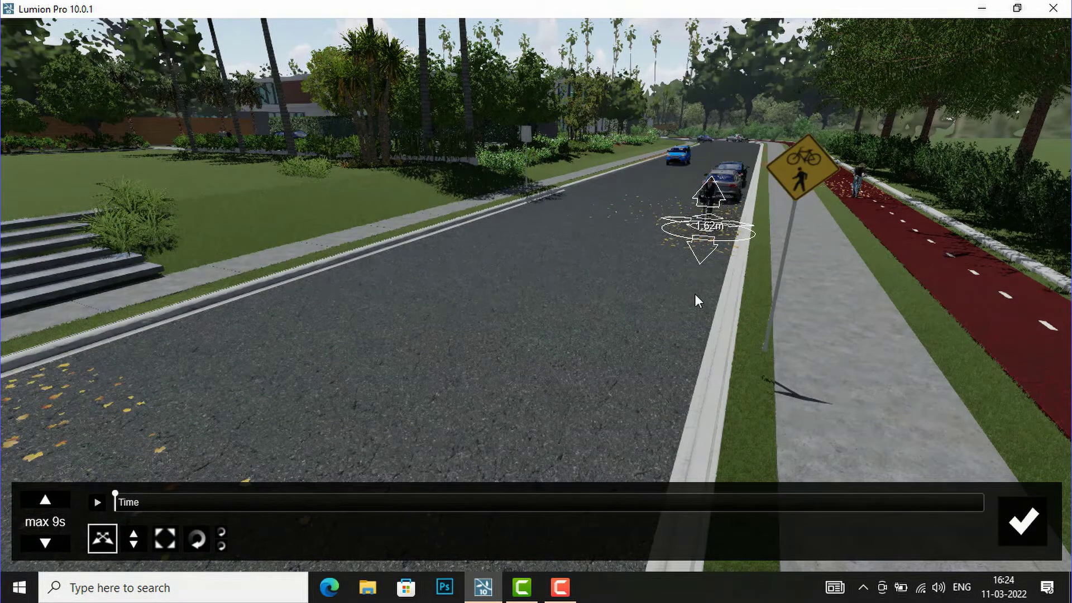
Set the animation time to 9.0 s and move the cyclist down the road toward the camera as the end position.
click(112, 539)
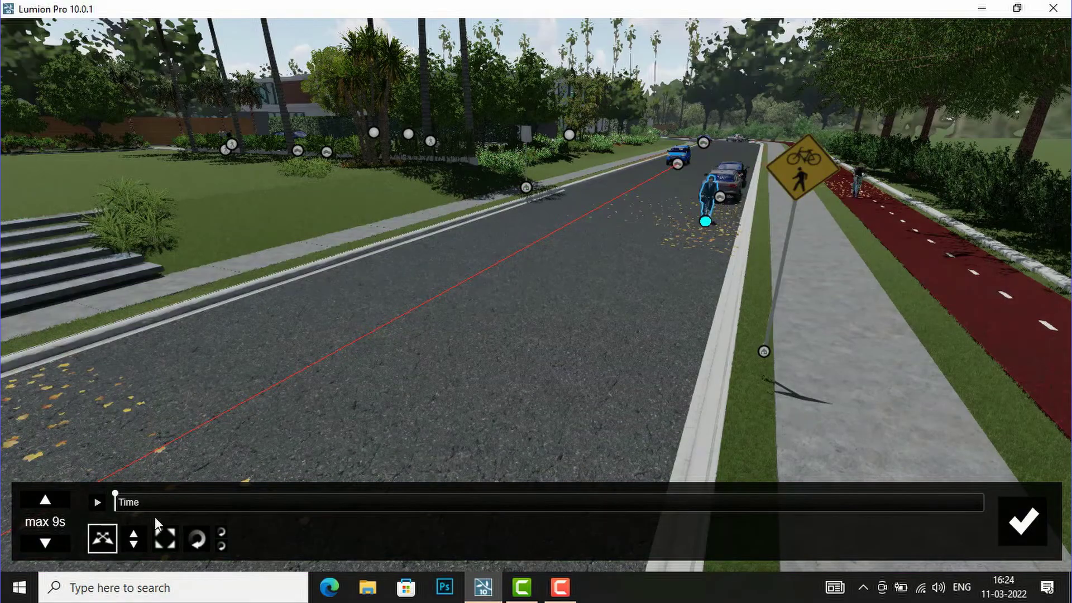
click(206, 512)
drag(243, 504, 996, 499)
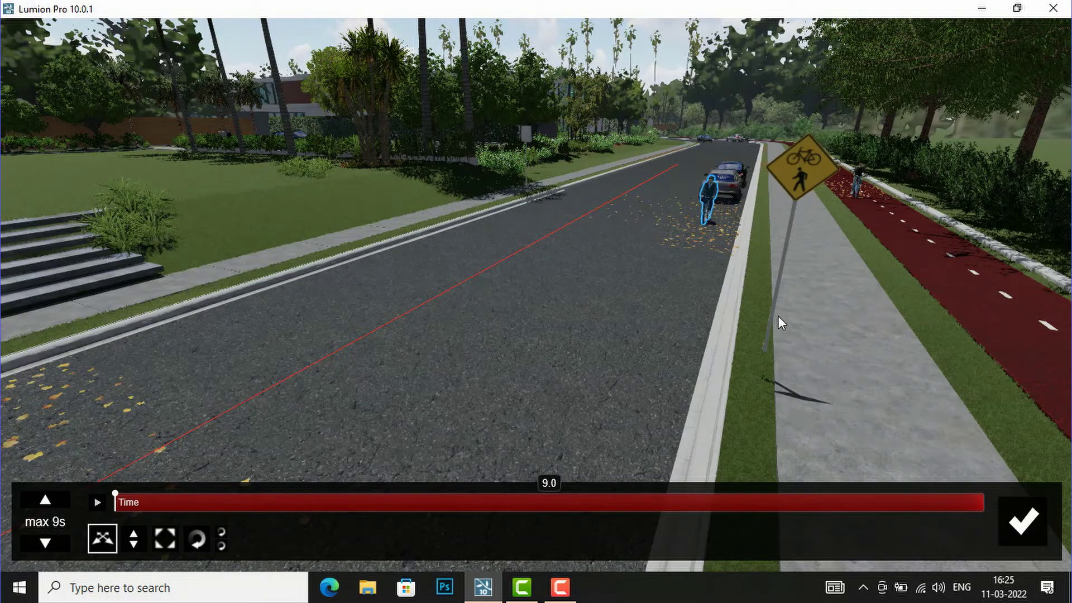
right_drag(766, 358, 550, 483)
right_drag(515, 558, 507, 490)
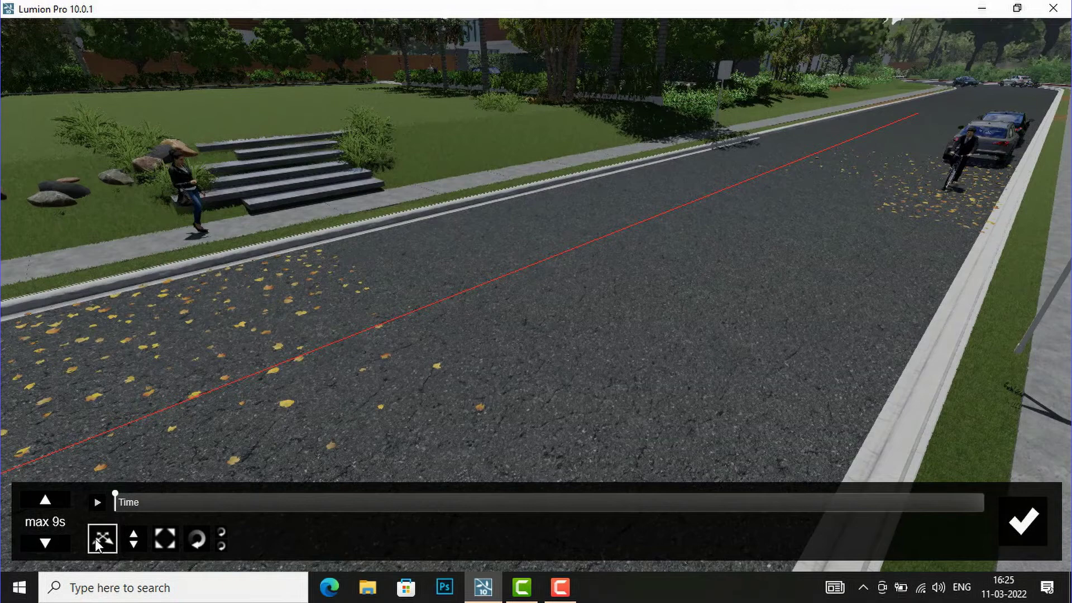
click(948, 195)
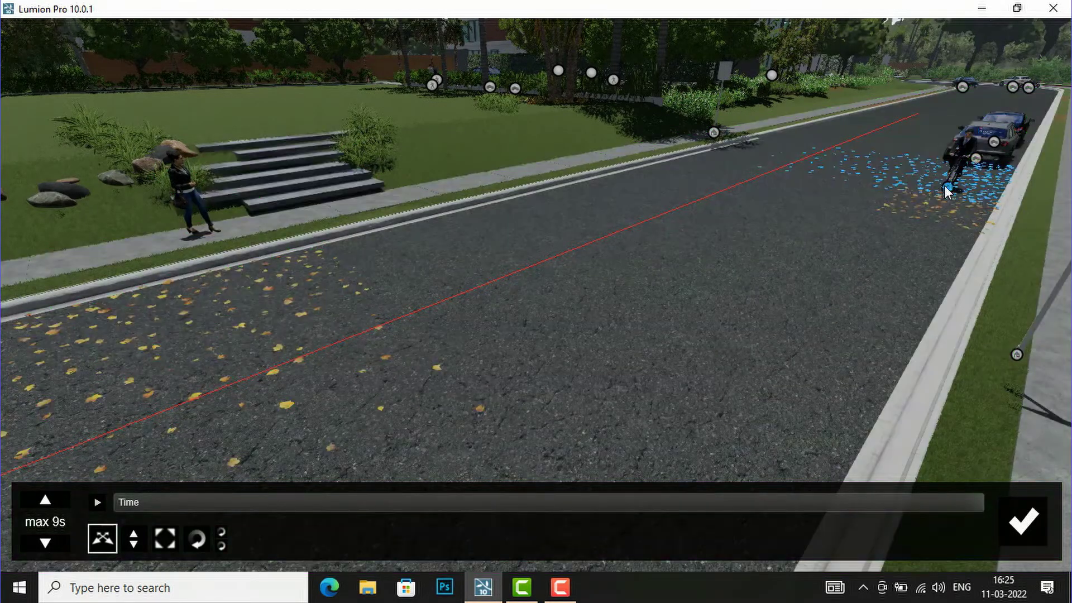
click(946, 186)
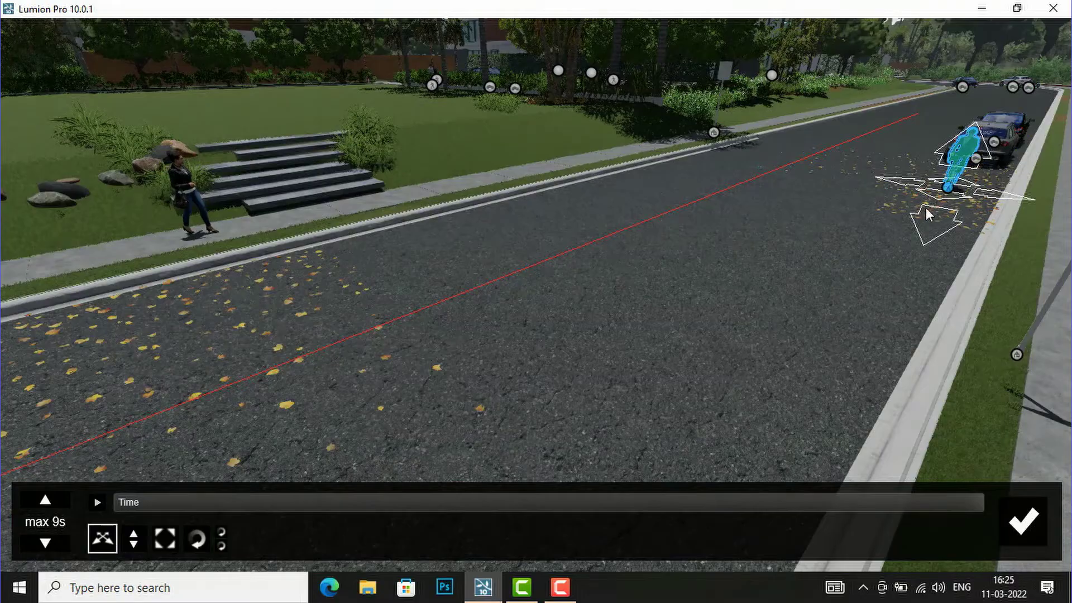
click(736, 347)
drag(632, 456, 279, 601)
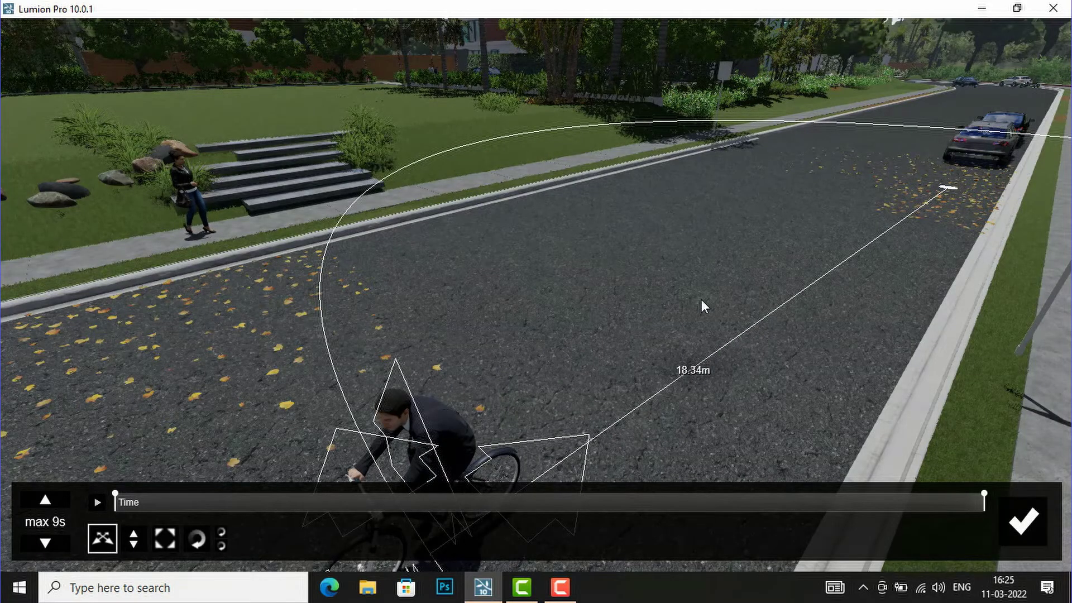
drag(391, 579, 499, 479)
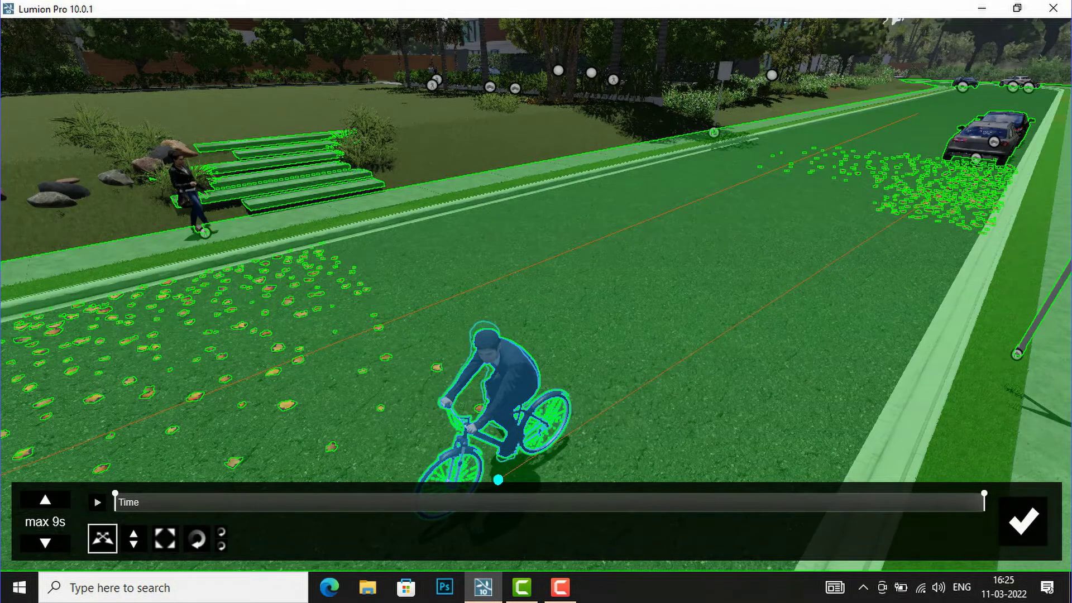
Move the cyclist's 9.0 s position about 7.4 m farther along the road and accept the Advanced Move animation.
right_drag(499, 480, 184, 433)
key(w)
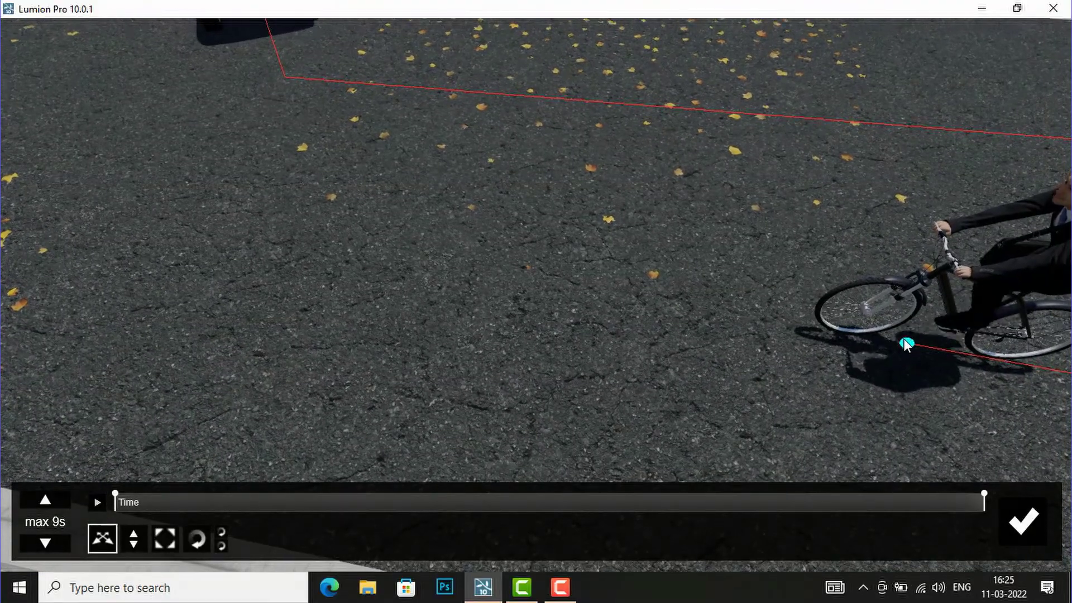
click(907, 342)
drag(437, 266, 102, 248)
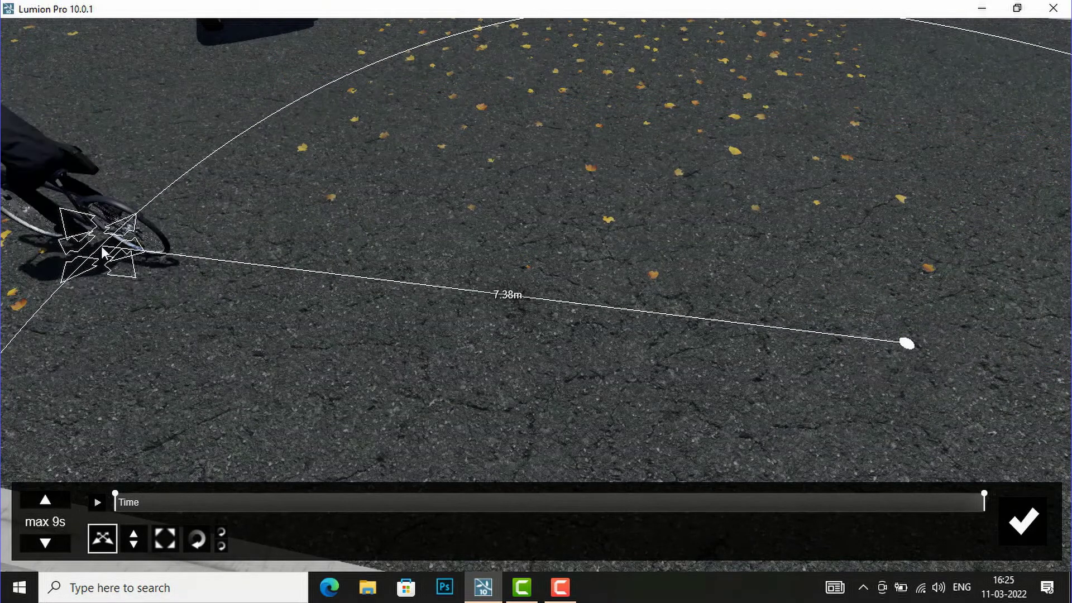
click(1023, 522)
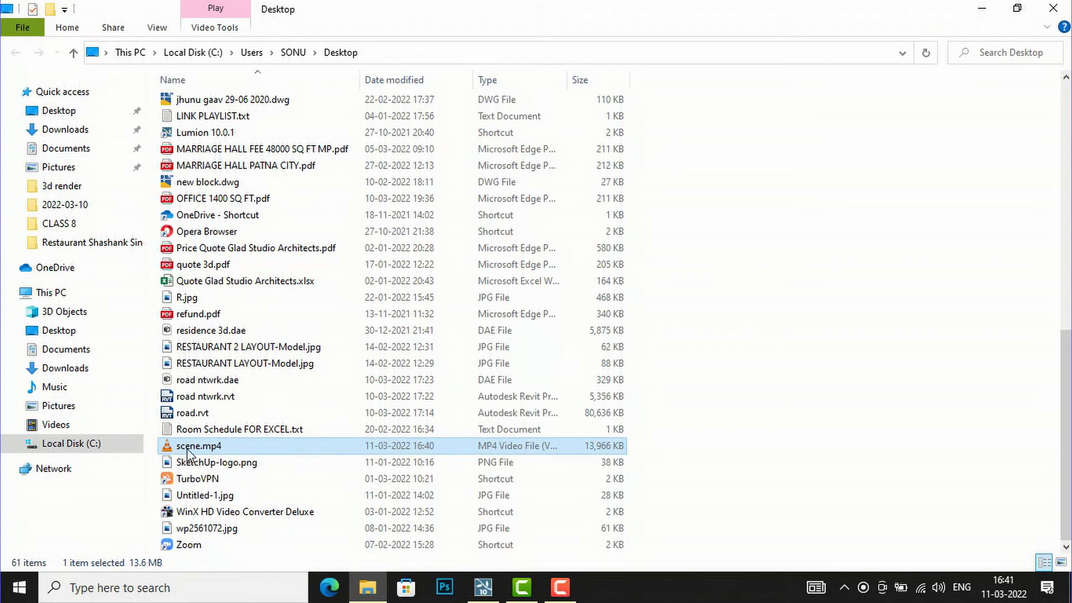
Play the rendered video scene.mp4 from the Desktop folder in VLC media player.
double_click(188, 447)
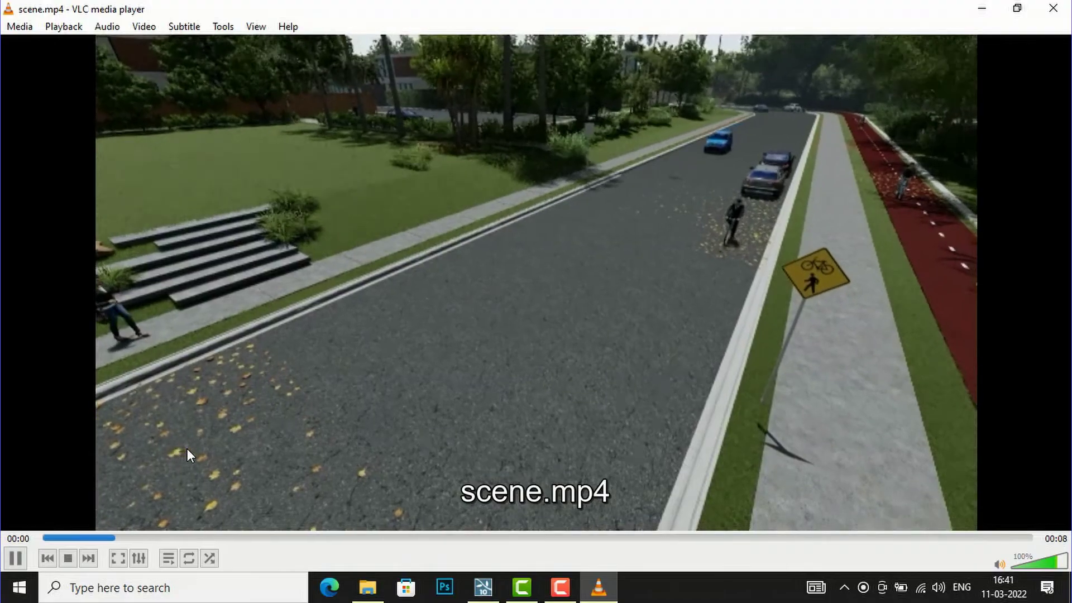